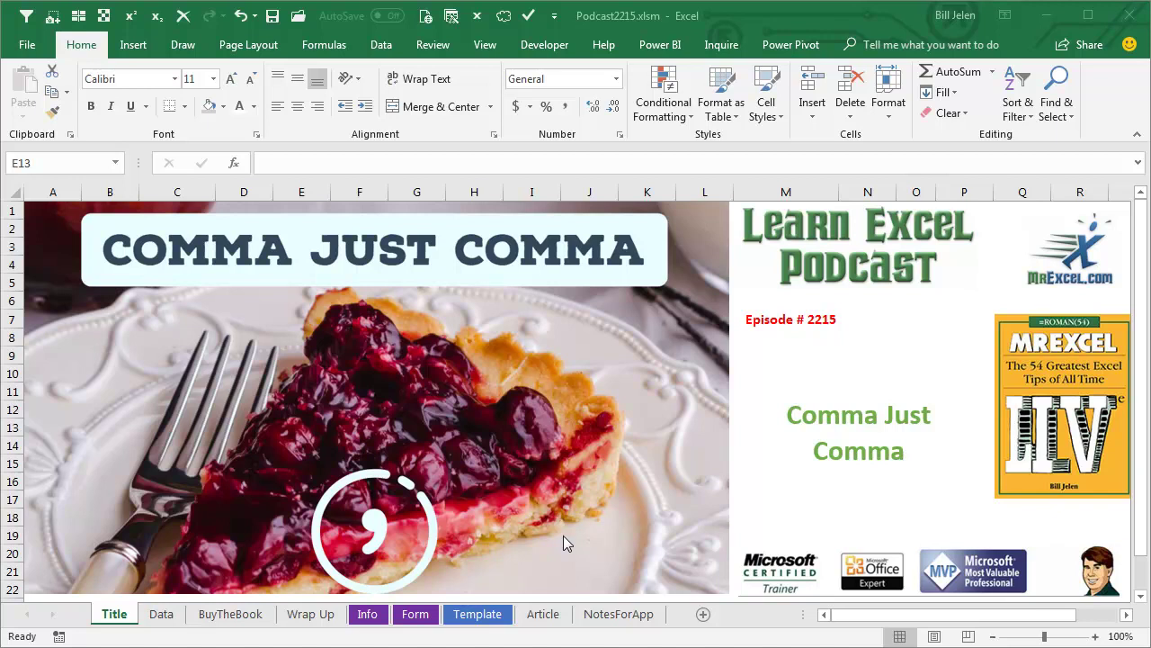
# Switch to the Data sheet with its four unformatted Revenue columns
pyautogui.click(163, 615)
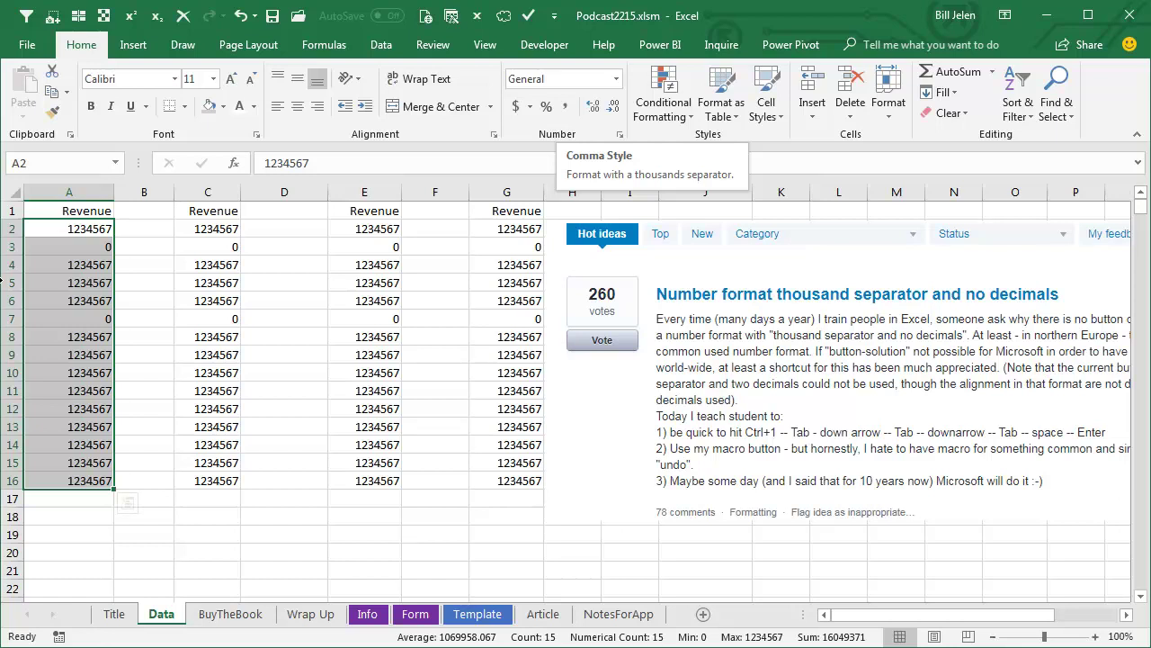
# Apply Comma Style to column A's Revenue values in A2:A16
pyautogui.click(566, 106)
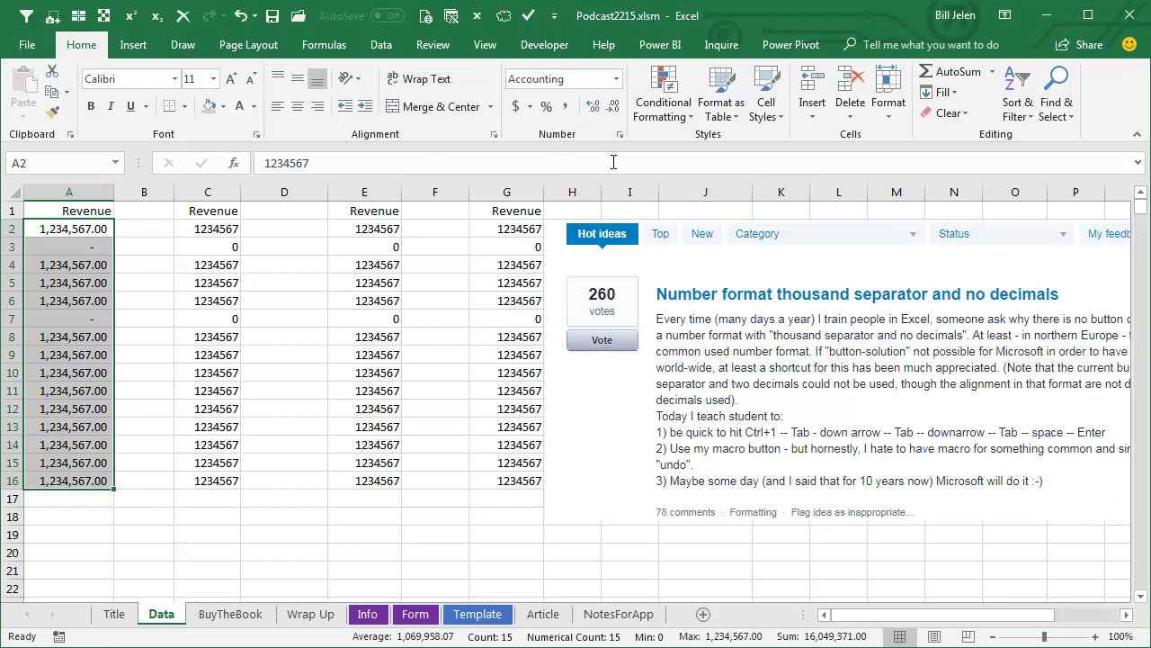
# Drag the embedded ideas picture to the left
pyautogui.moveTo(724, 262); pyautogui.dragTo(355, 263)
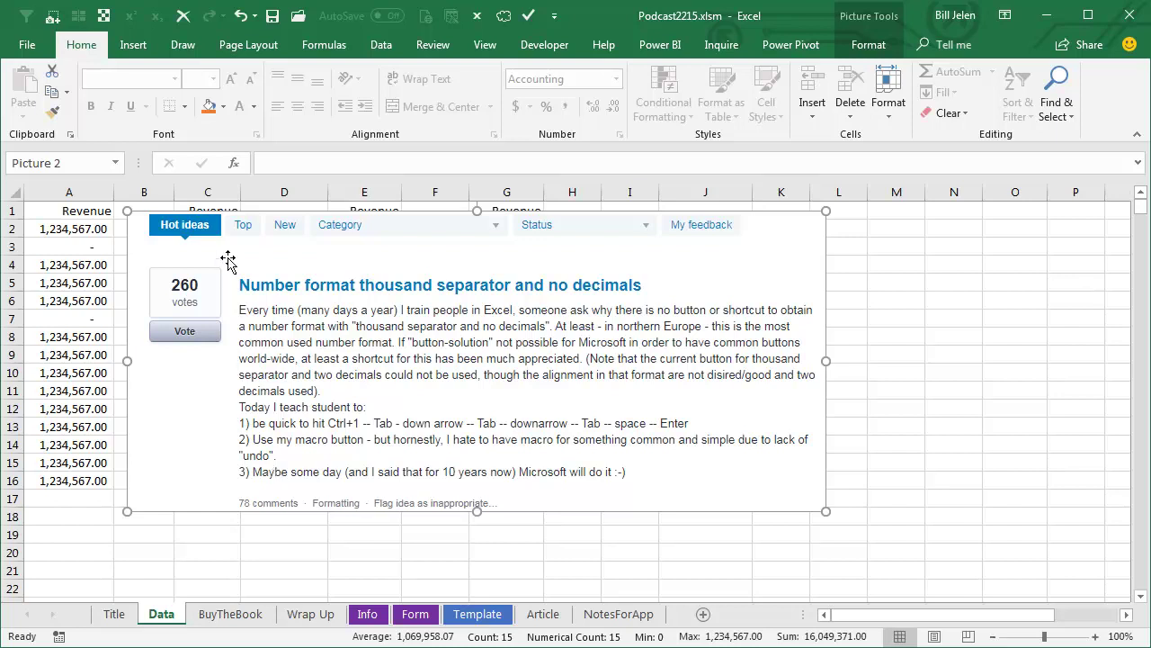
# Move the ideas picture right to columns K–P and select C2:C16
pyautogui.moveTo(228, 260)
pyautogui.mouseDown()
pyautogui.moveTo(455, 306)
pyautogui.moveTo(796, 310)
pyautogui.mouseUp()
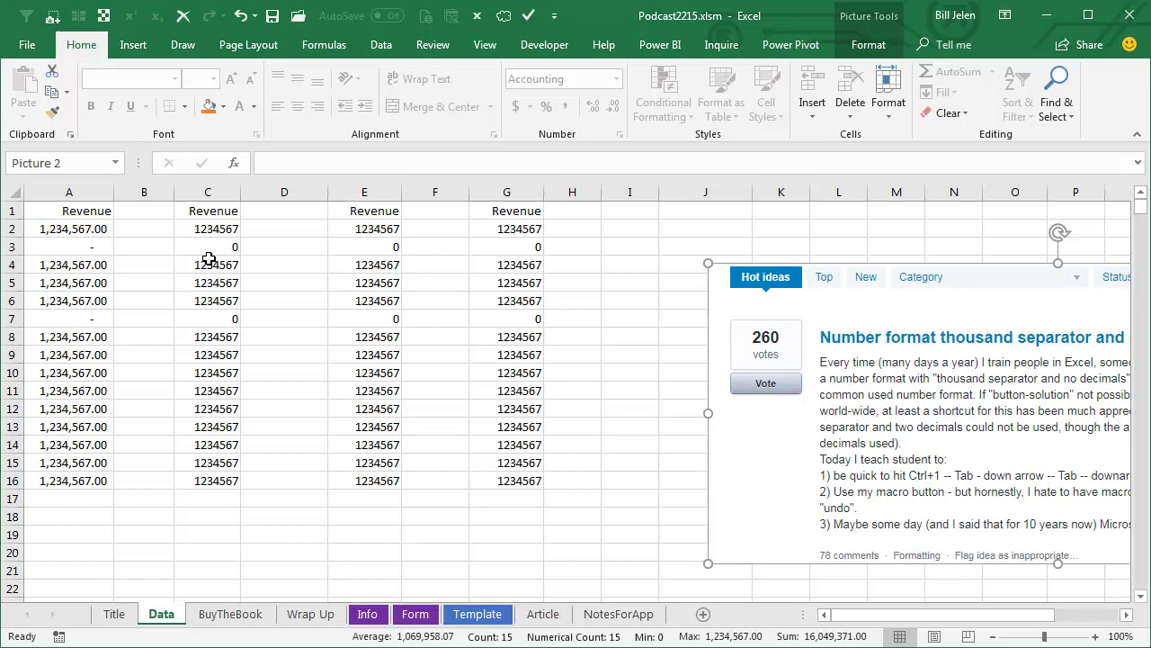
pyautogui.moveTo(207, 227); pyautogui.dragTo(203, 480)
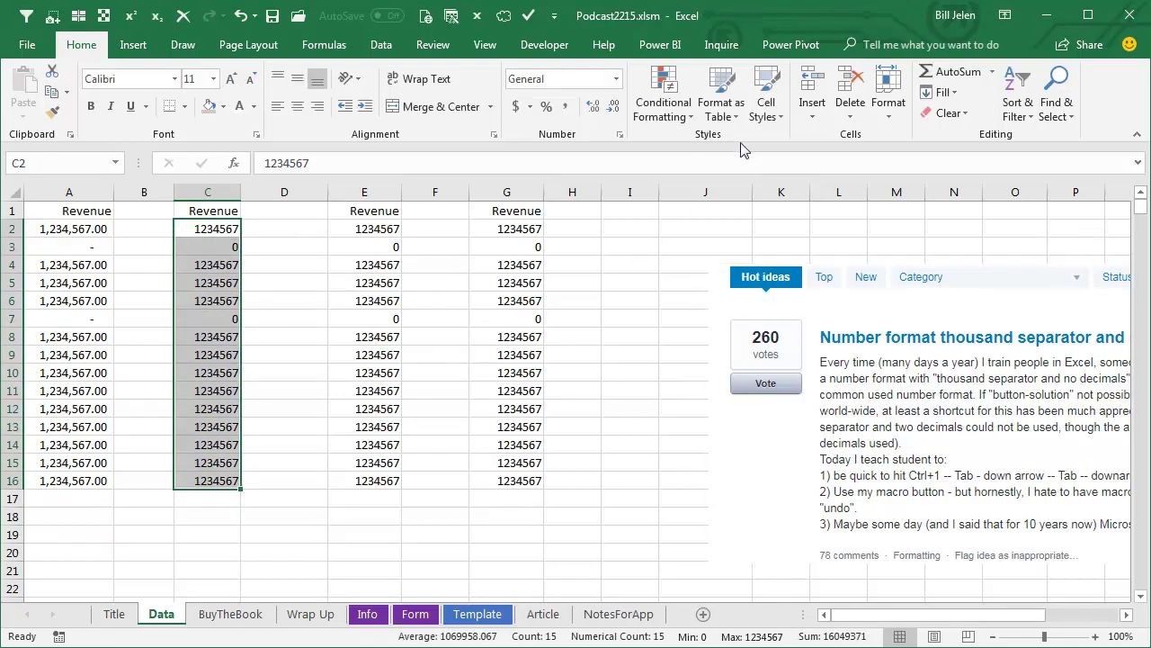
# Apply the Comma [0] cell style to C2:C16
pyautogui.click(767, 116)
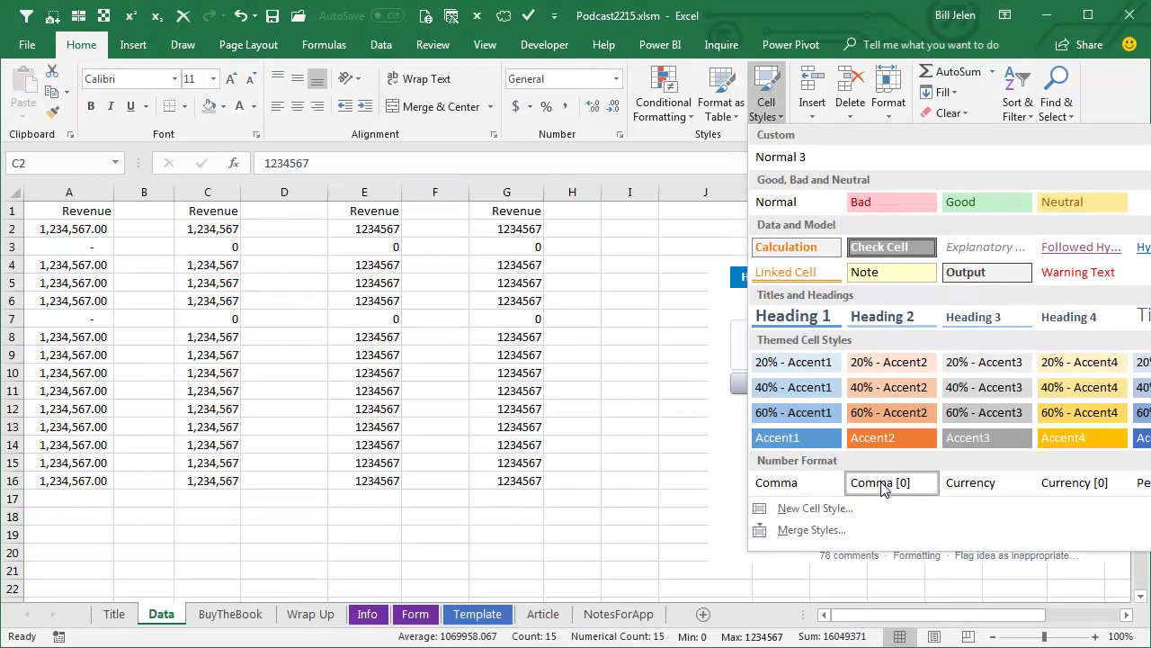
pyautogui.click(894, 553)
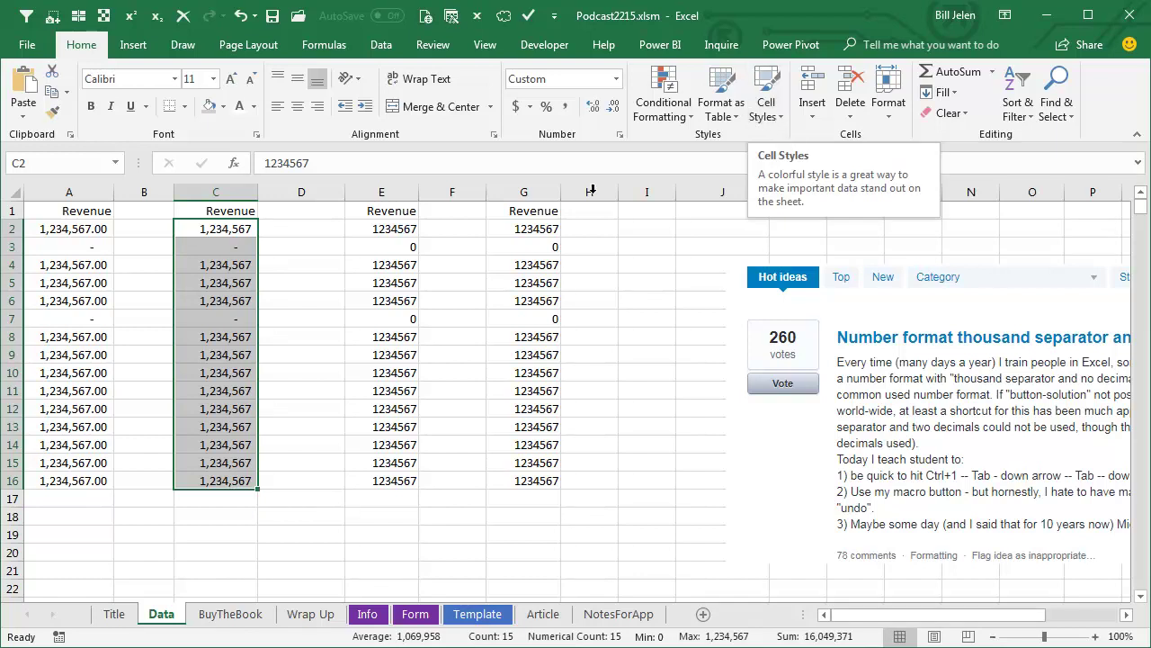
# Make A2 show 1,234,567 with no decimals, then select E2:E16
pyautogui.click(74, 231)
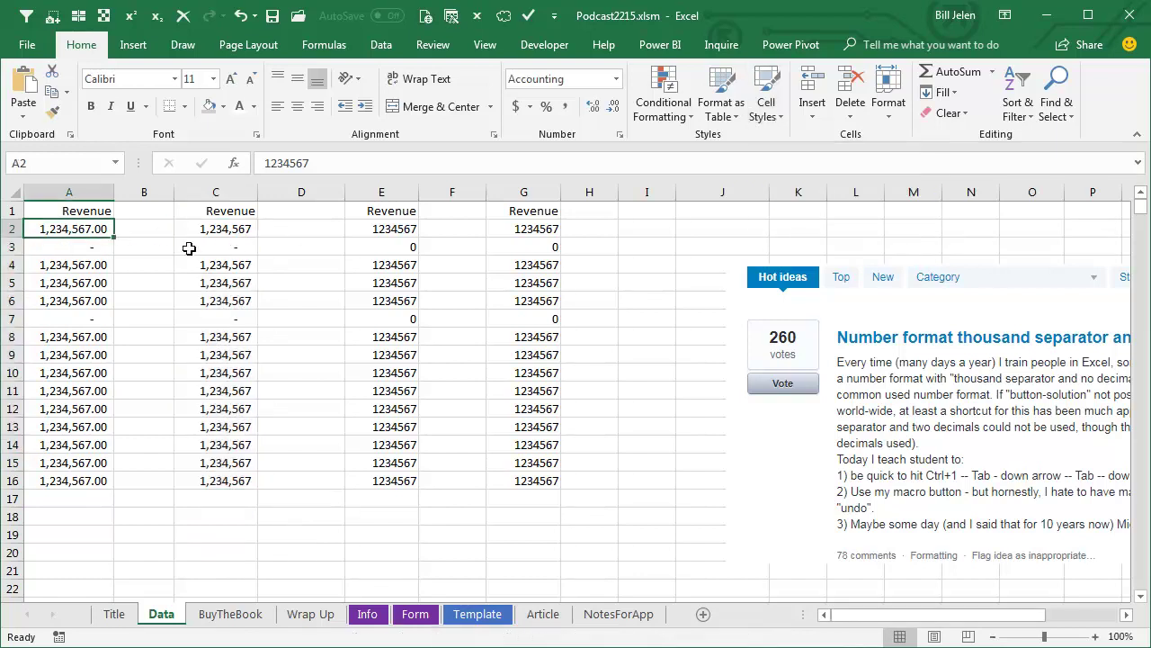
pyautogui.click(597, 107)
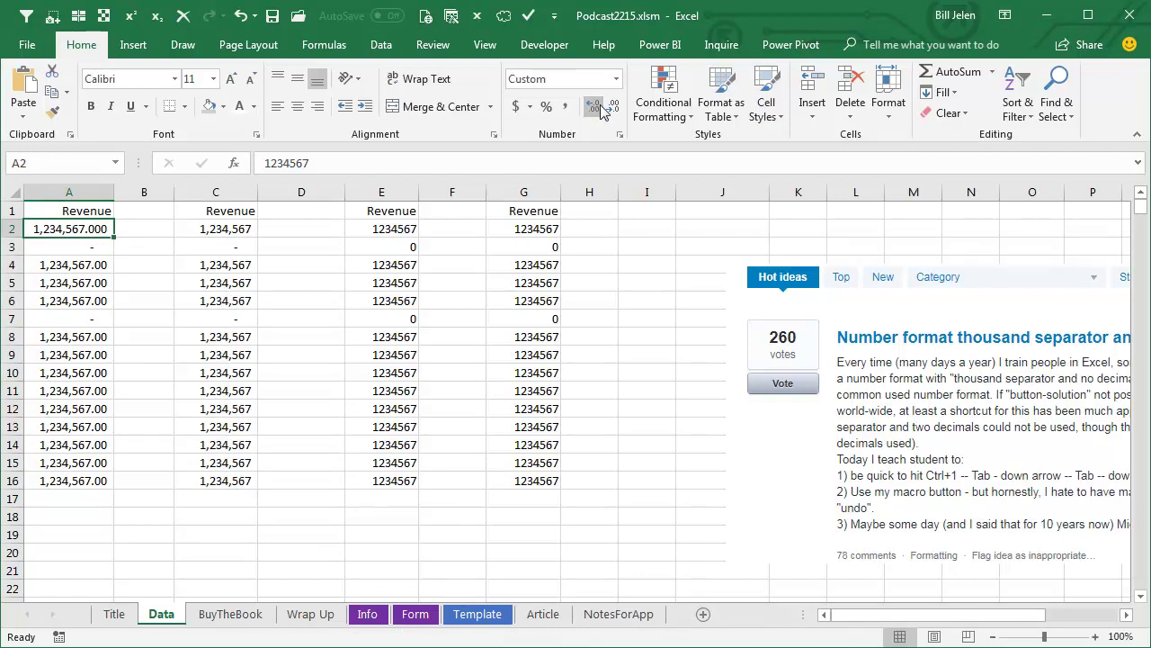
pyautogui.click(612, 108)
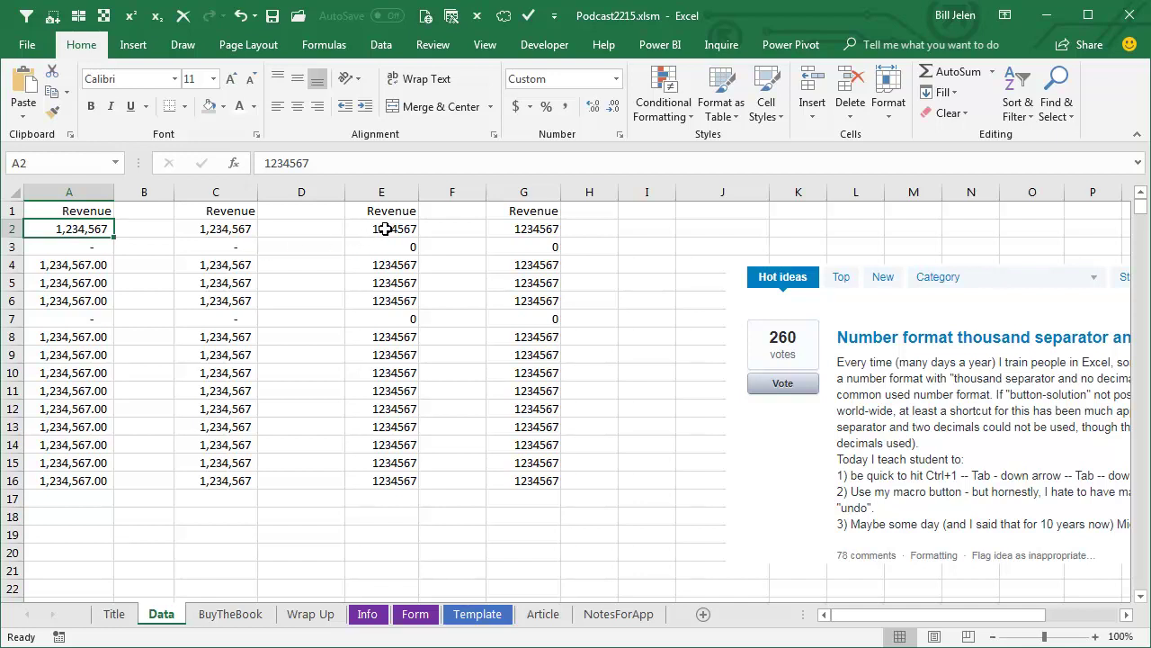
pyautogui.moveTo(385, 229); pyautogui.dragTo(390, 477)
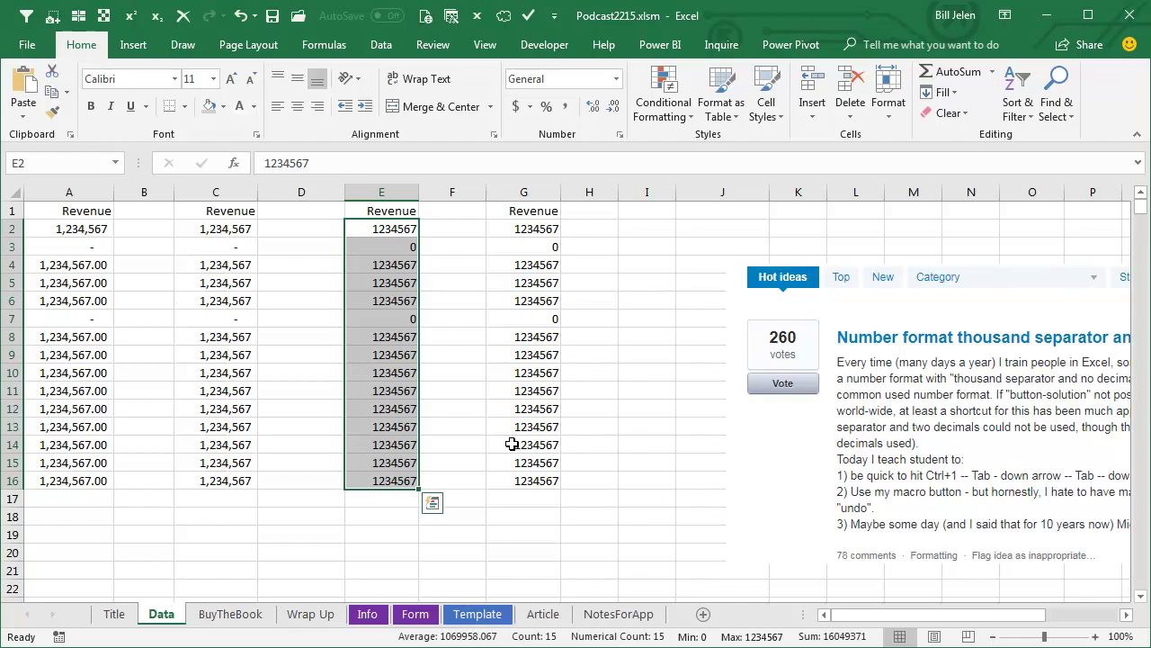
pyautogui.hotkey('alt', 'F11')
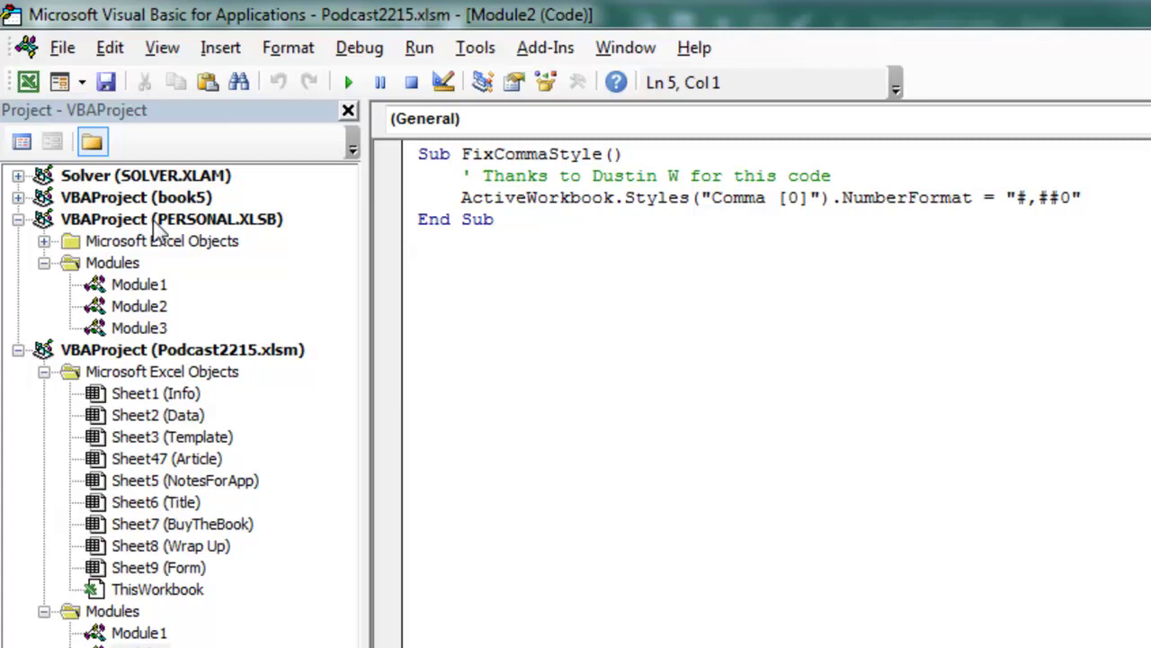
pyautogui.click(162, 49)
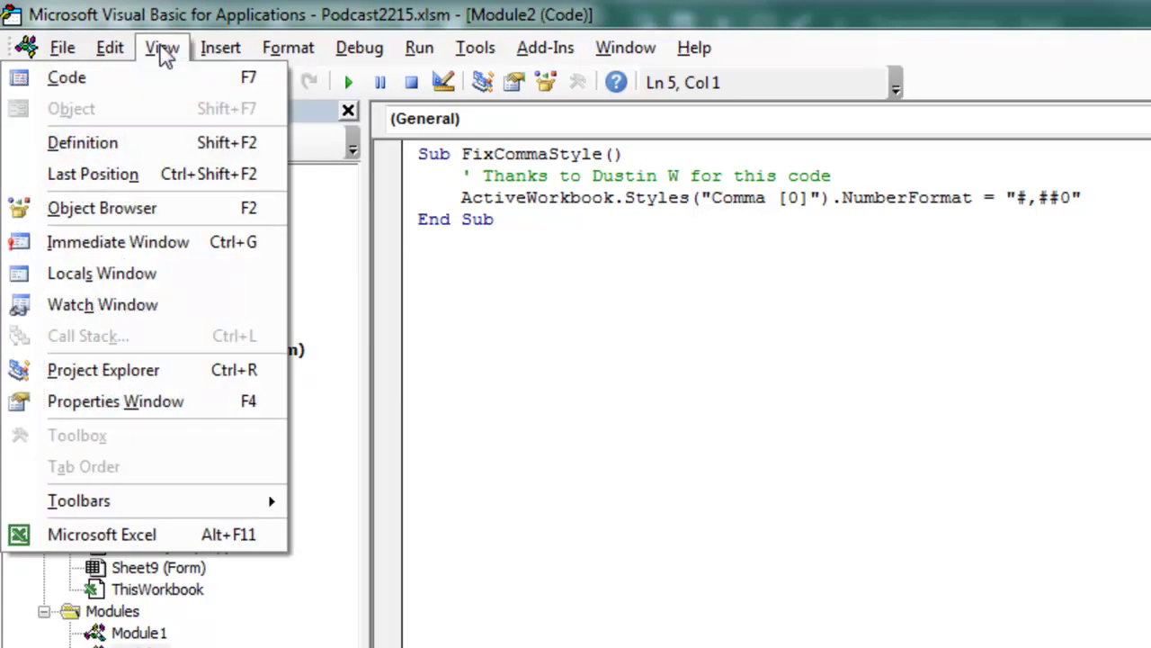
pyautogui.click(126, 370)
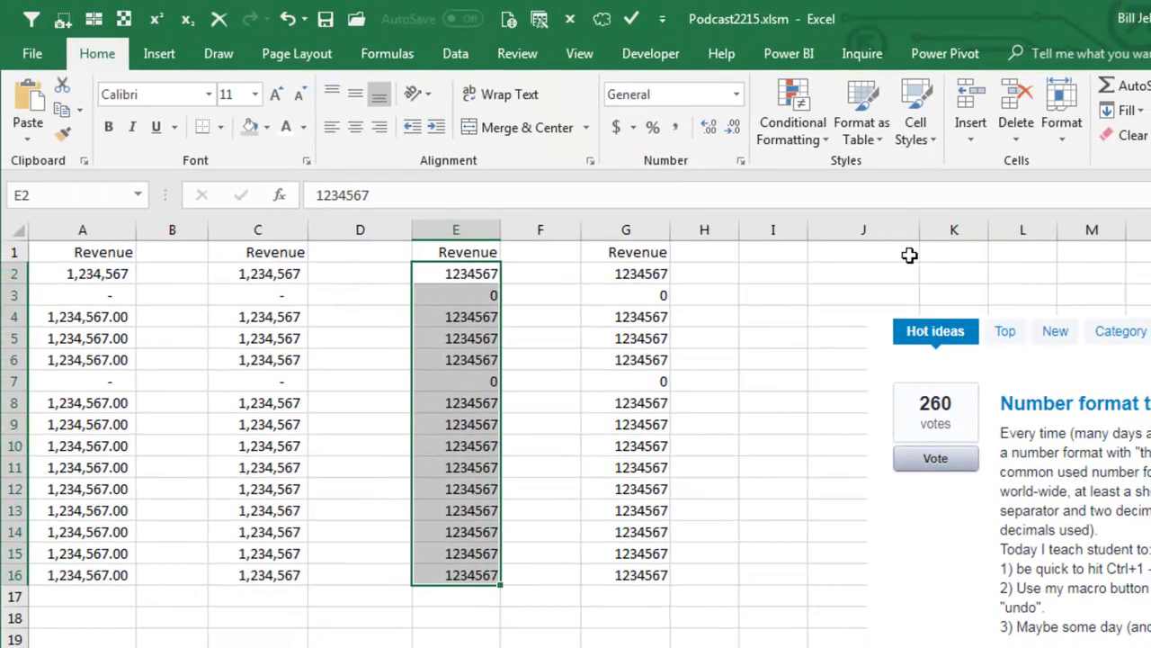
pyautogui.rightClick(539, 18)
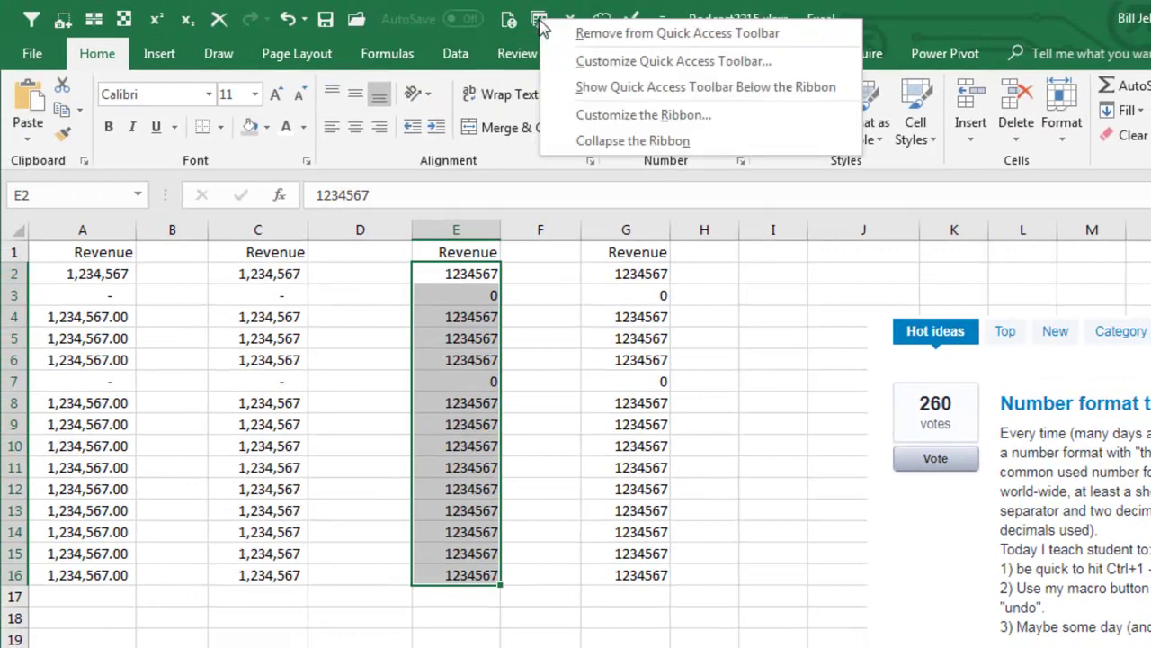
pyautogui.click(589, 60)
pyautogui.click(696, 143)
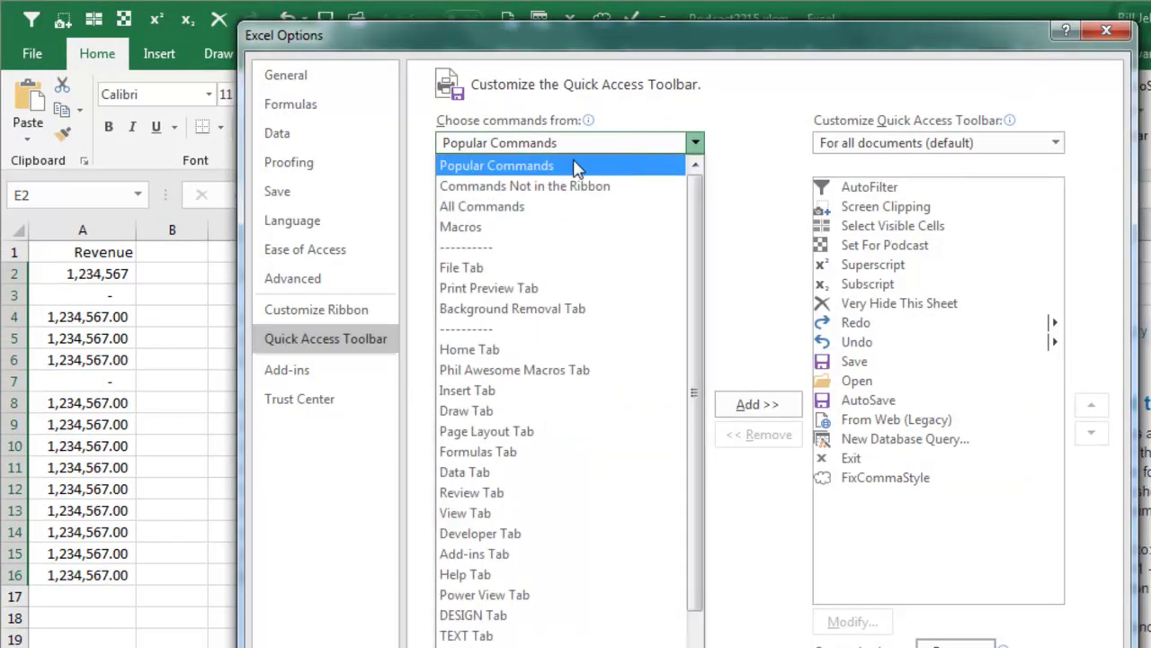
pyautogui.click(481, 227)
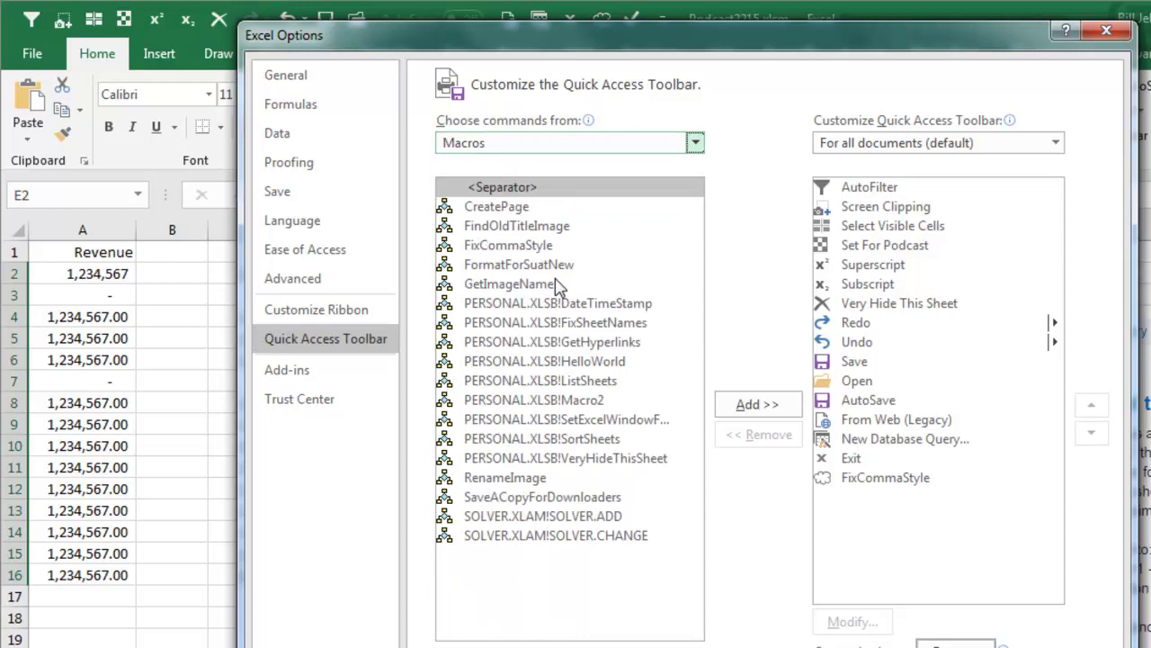
pyautogui.click(536, 248)
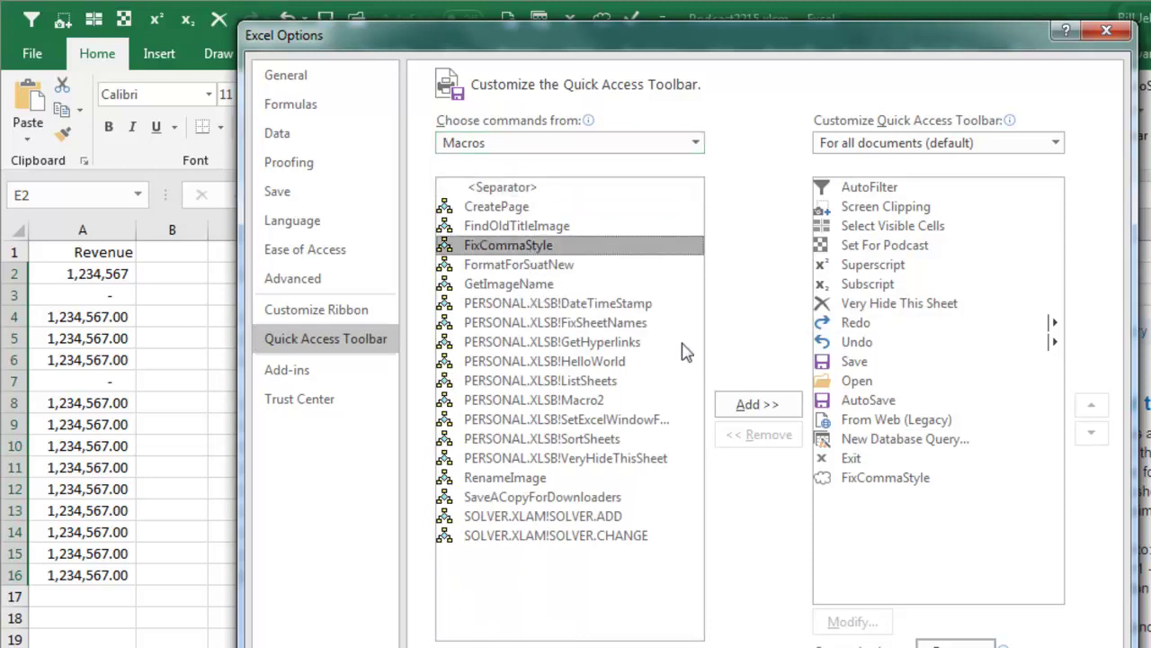
pyautogui.click(885, 486)
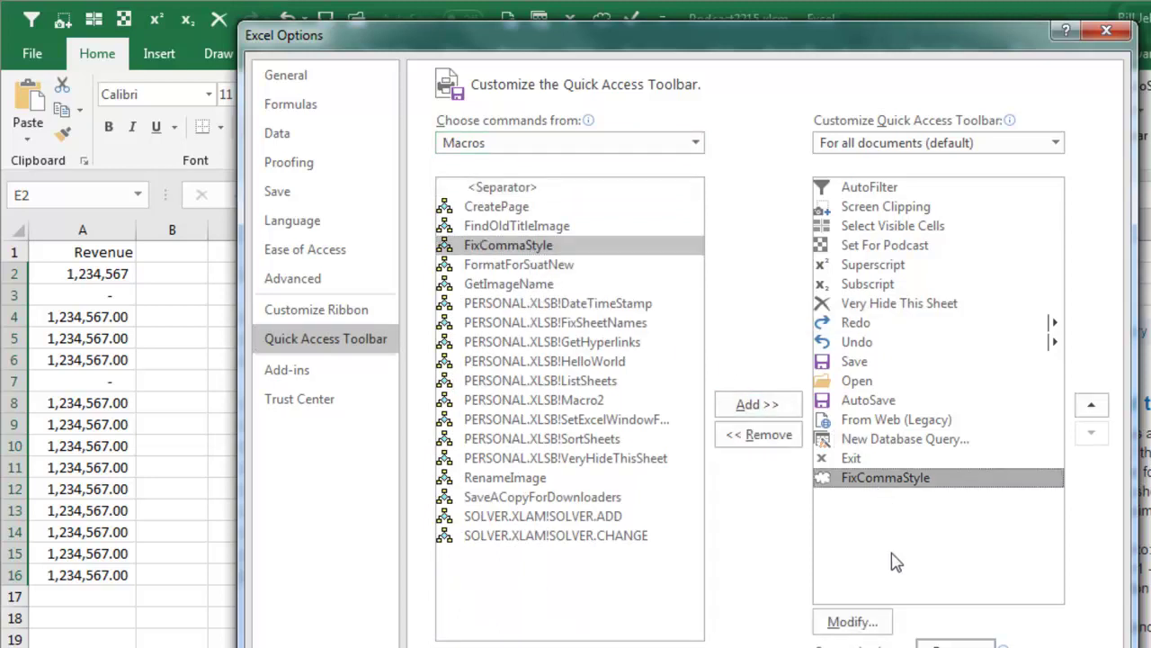
pyautogui.click(879, 622)
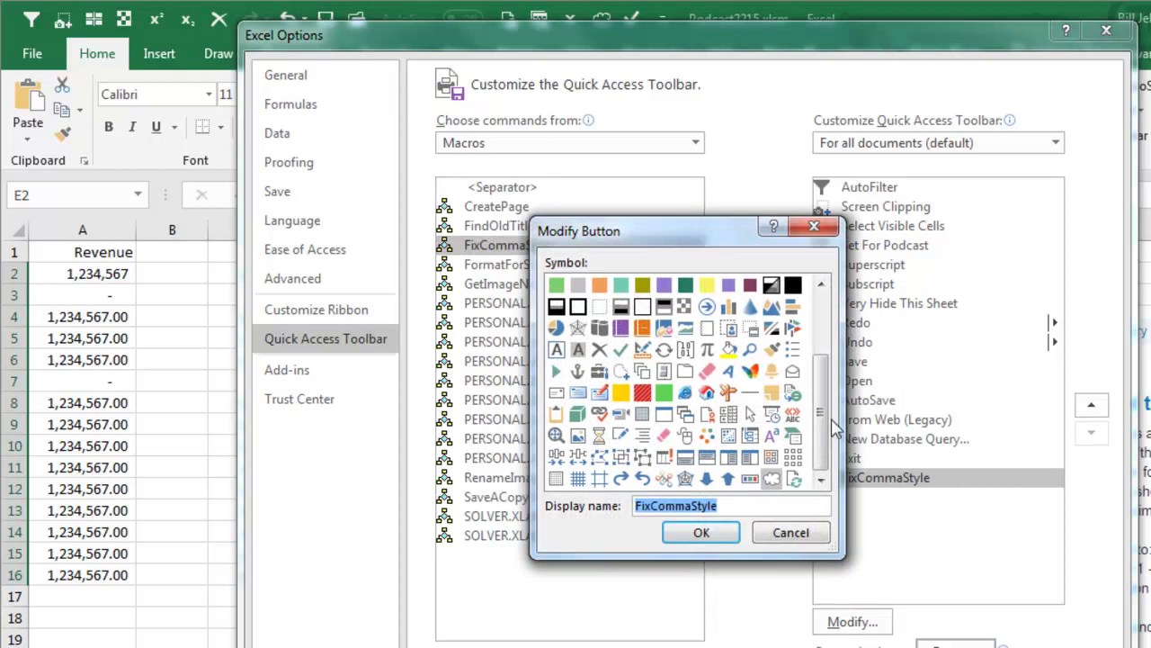
pyautogui.moveTo(824, 423)
pyautogui.mouseDown()
pyautogui.moveTo(824, 349)
pyautogui.moveTo(824, 411)
pyautogui.mouseUp()
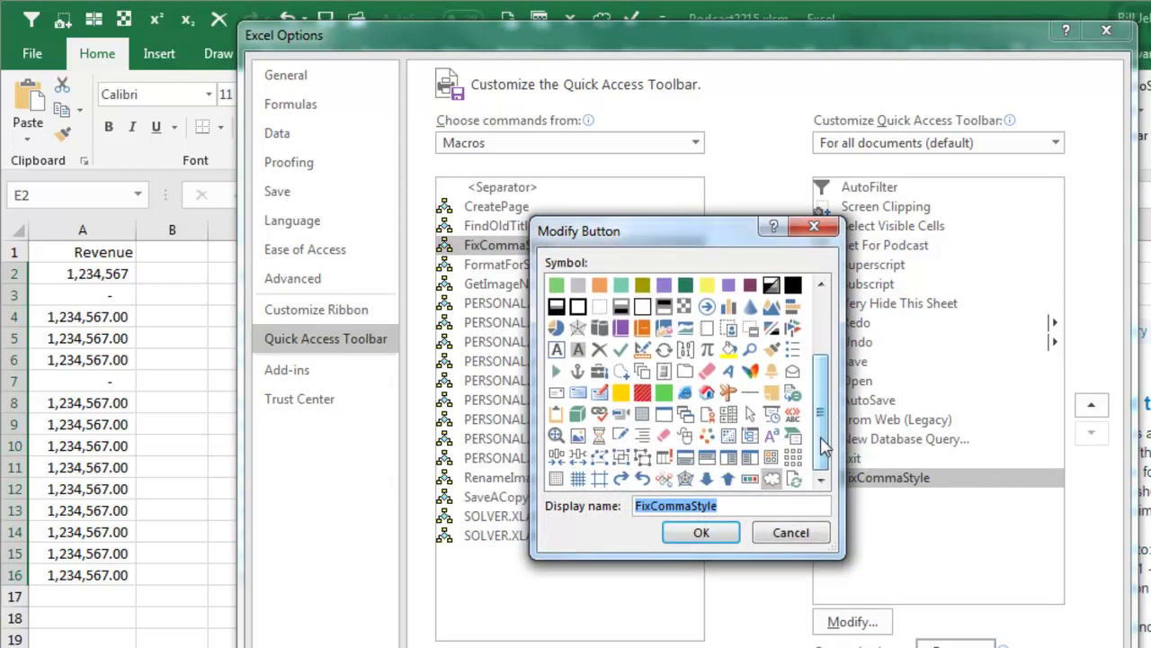
pyautogui.click(782, 536)
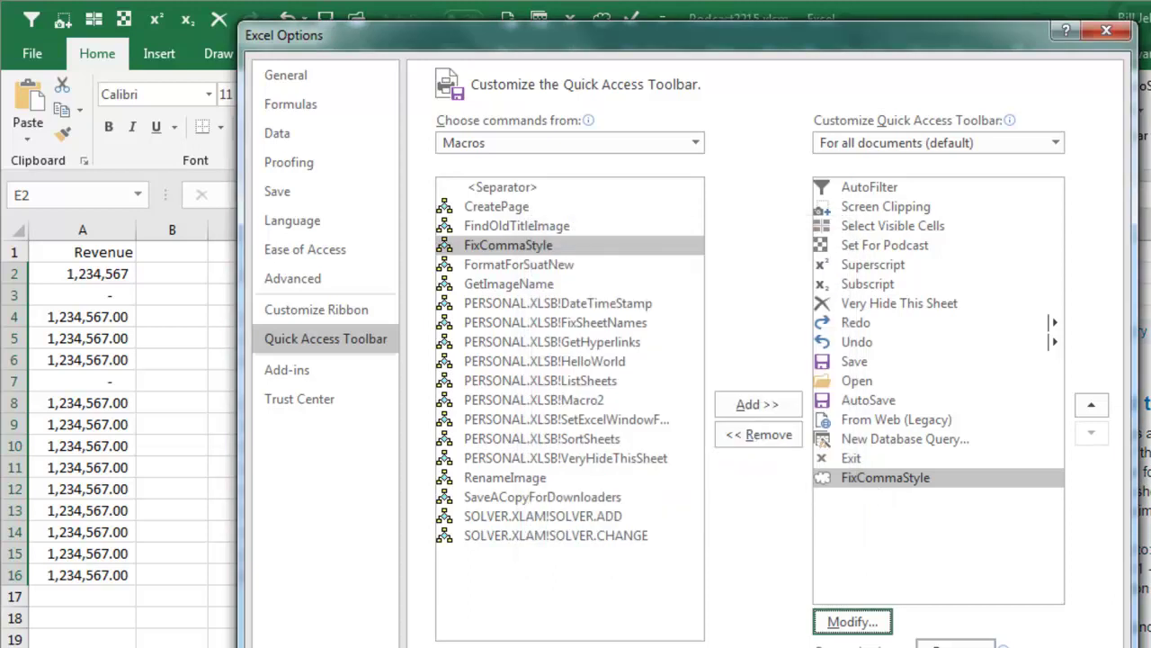
pyautogui.press('Return')
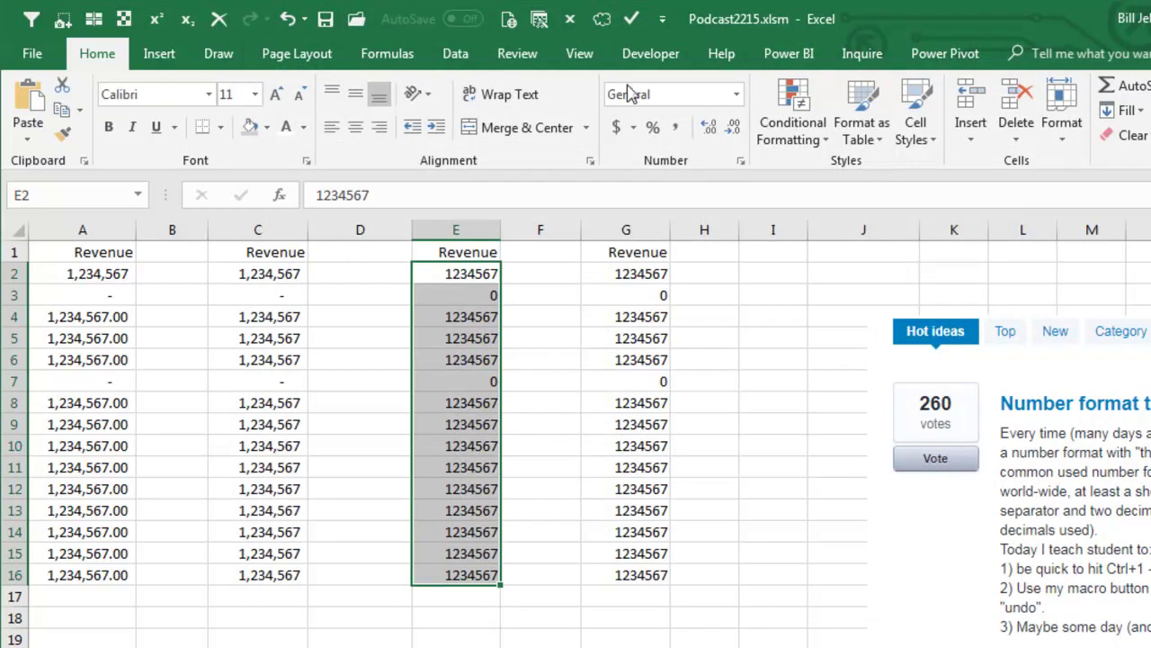
# Run FixCommaStyle and give Revenue columns E, C and G the Comma [0] style
pyautogui.click(600, 20)
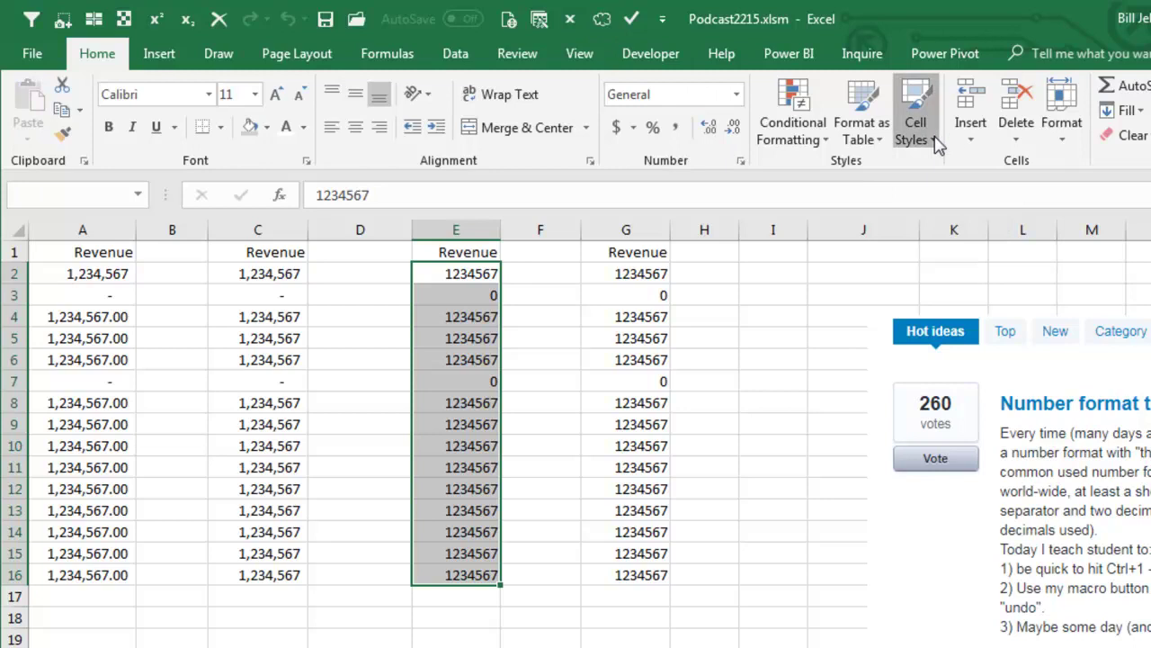
pyautogui.click(916, 117)
pyautogui.click(1110, 577)
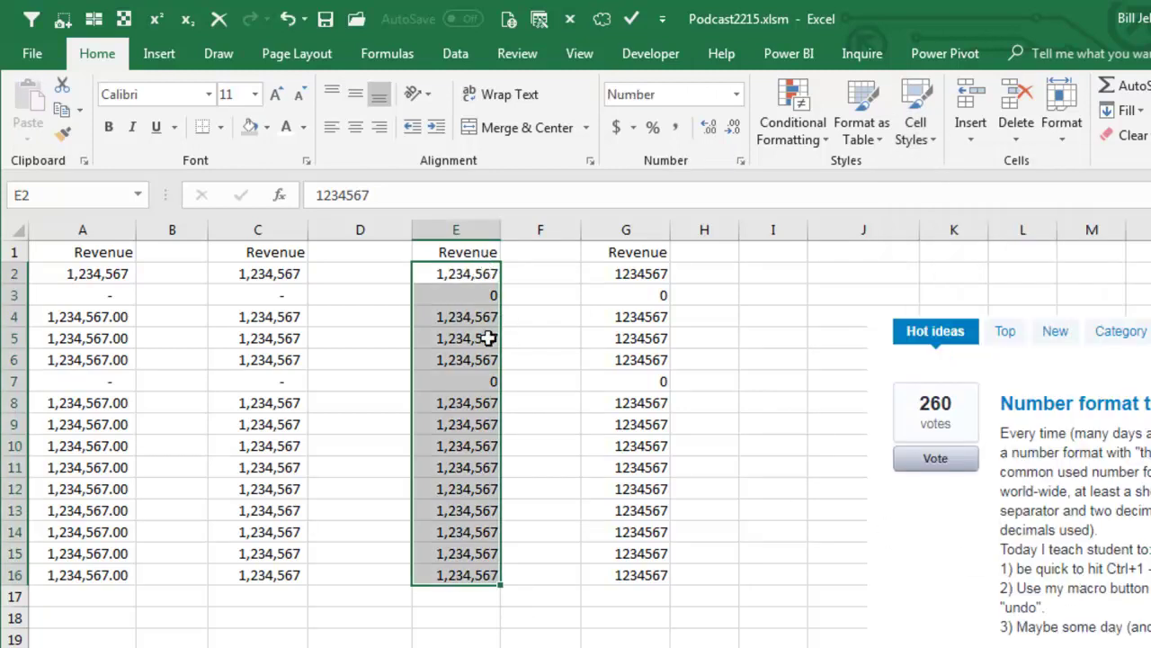
pyautogui.moveTo(273, 266); pyautogui.dragTo(297, 598)
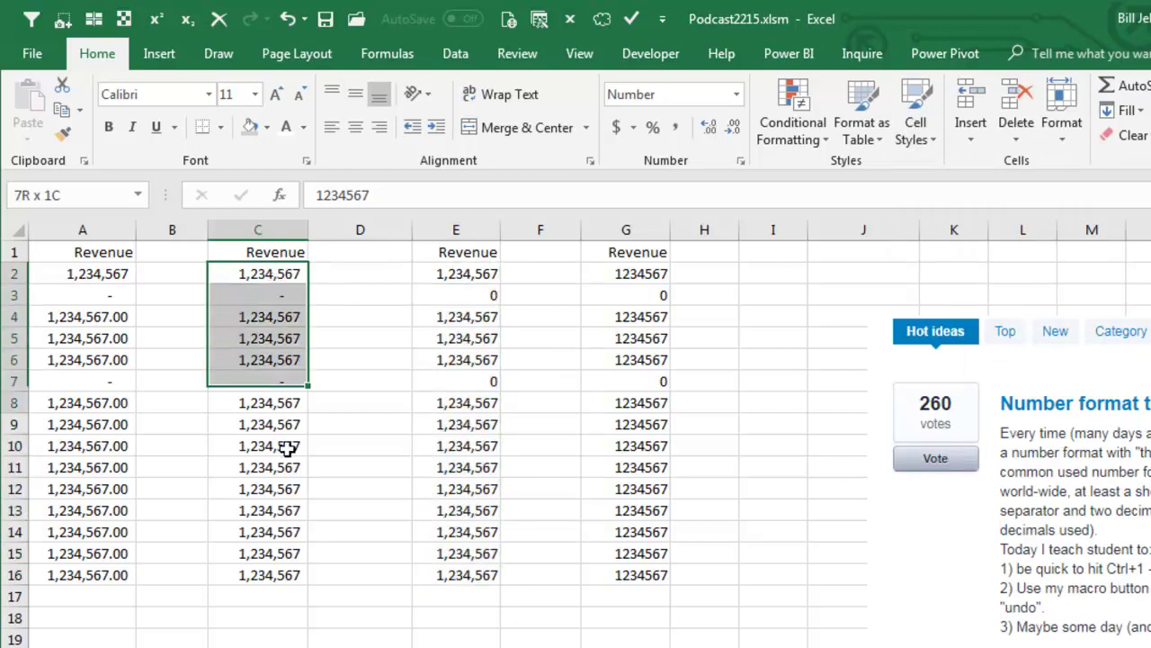
pyautogui.click(922, 133)
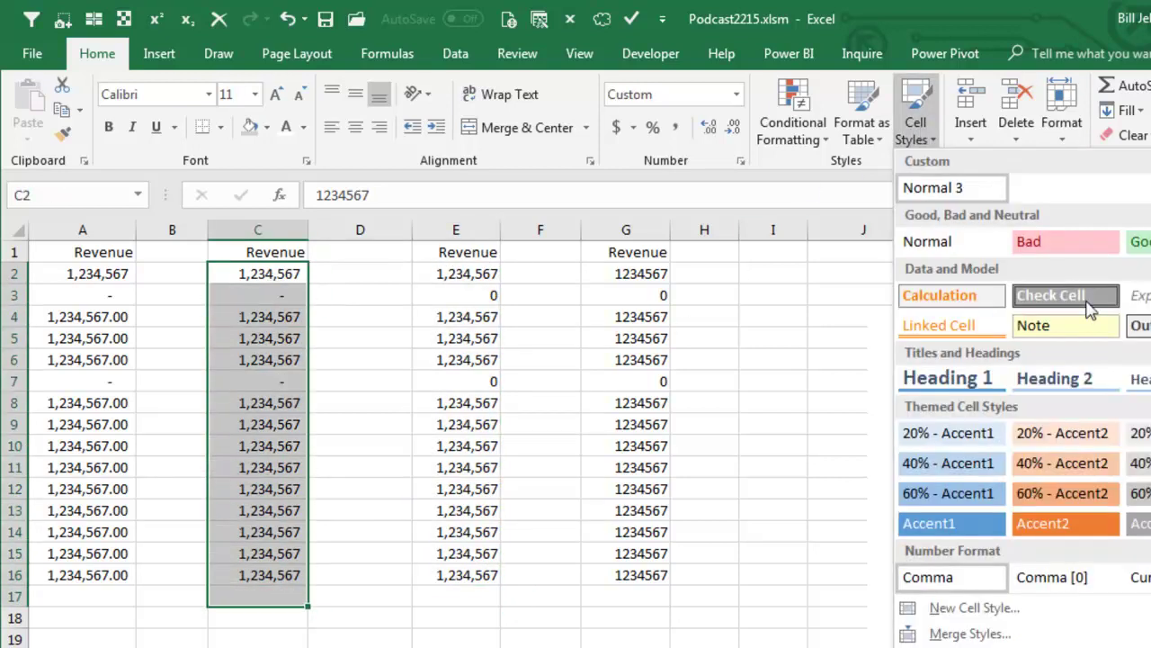
pyautogui.click(1061, 577)
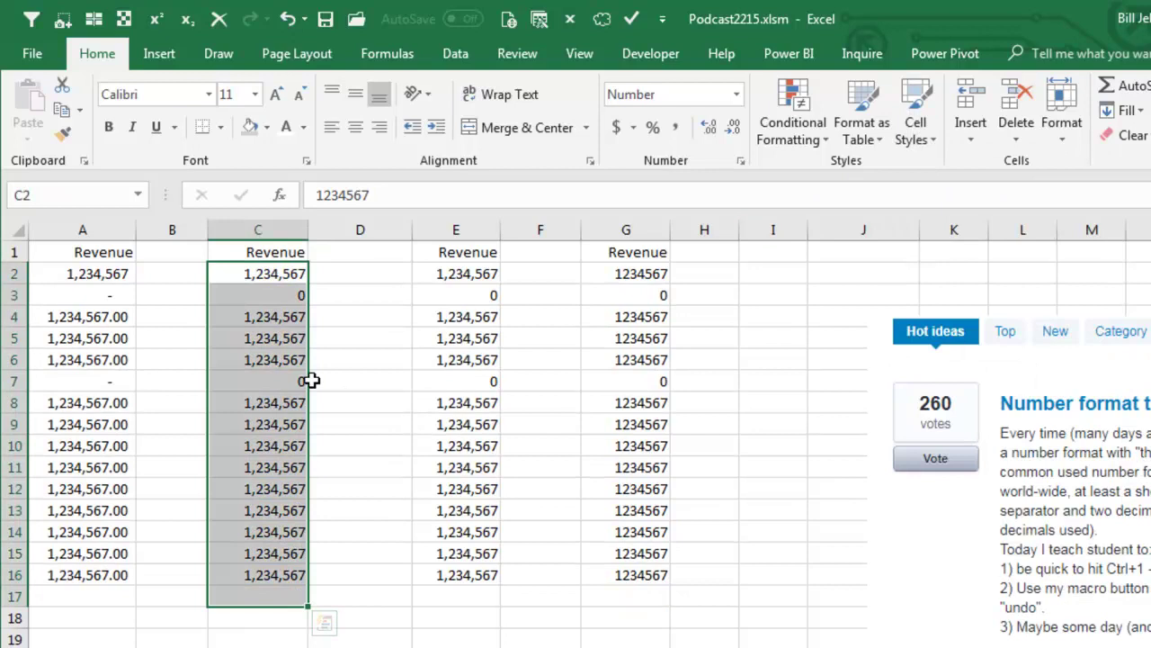
pyautogui.moveTo(626, 270); pyautogui.dragTo(626, 574)
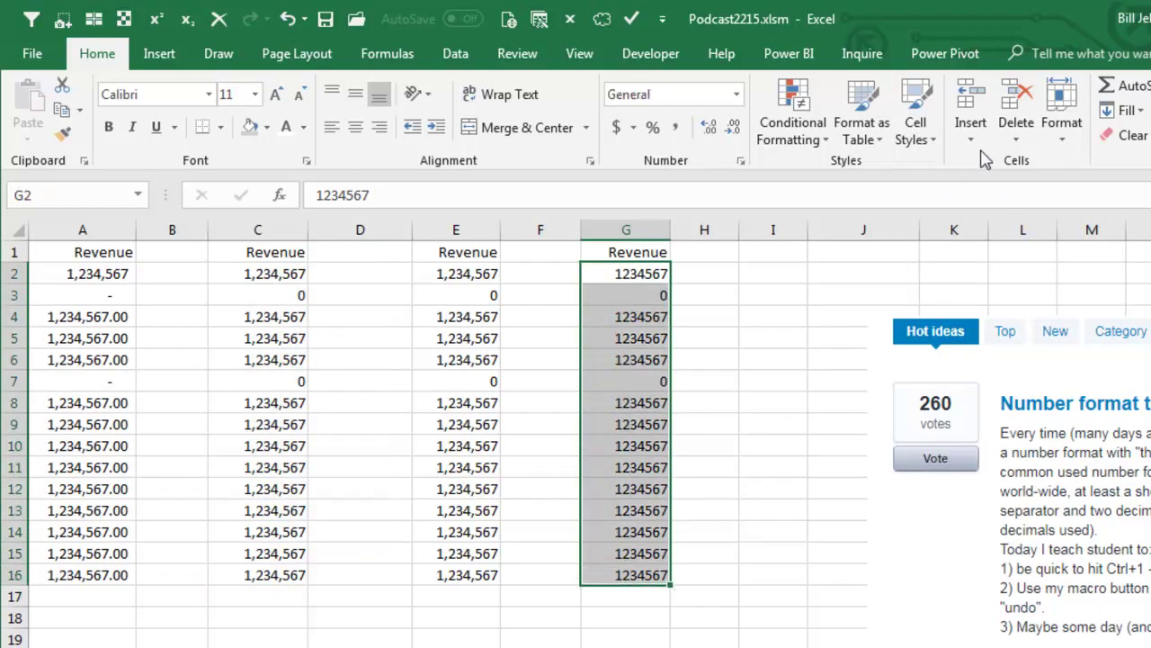
pyautogui.click(916, 122)
pyautogui.click(1069, 565)
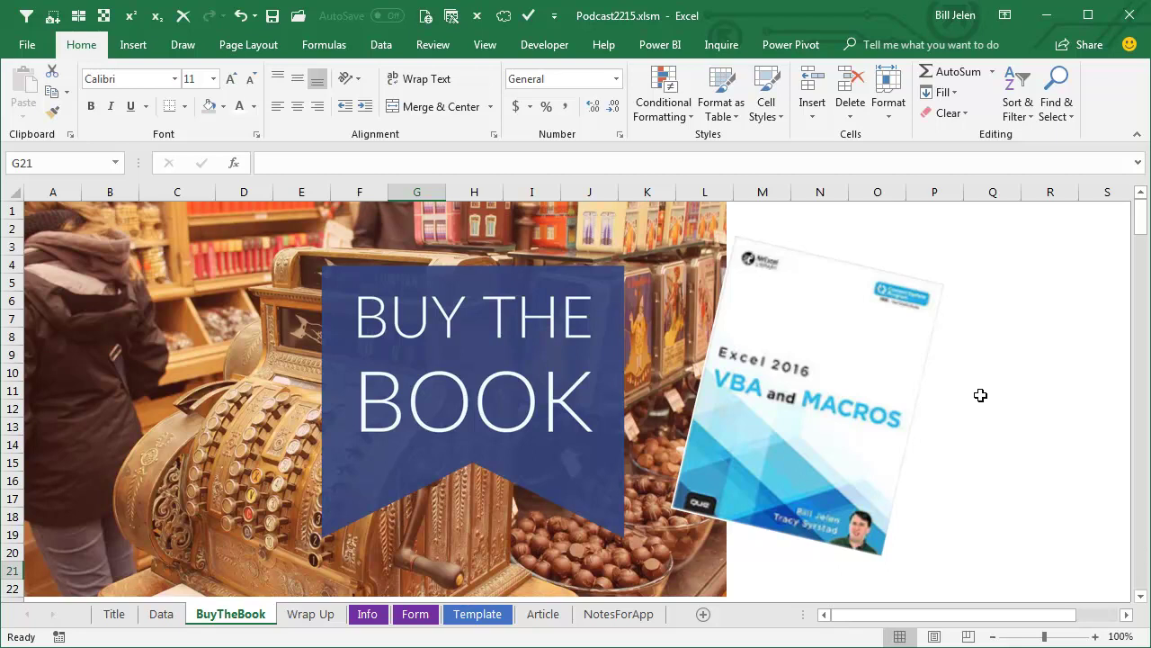
# Go to the Wrap Up sheet and open the VBA editor showing FixCommaStyle
pyautogui.click(325, 618)
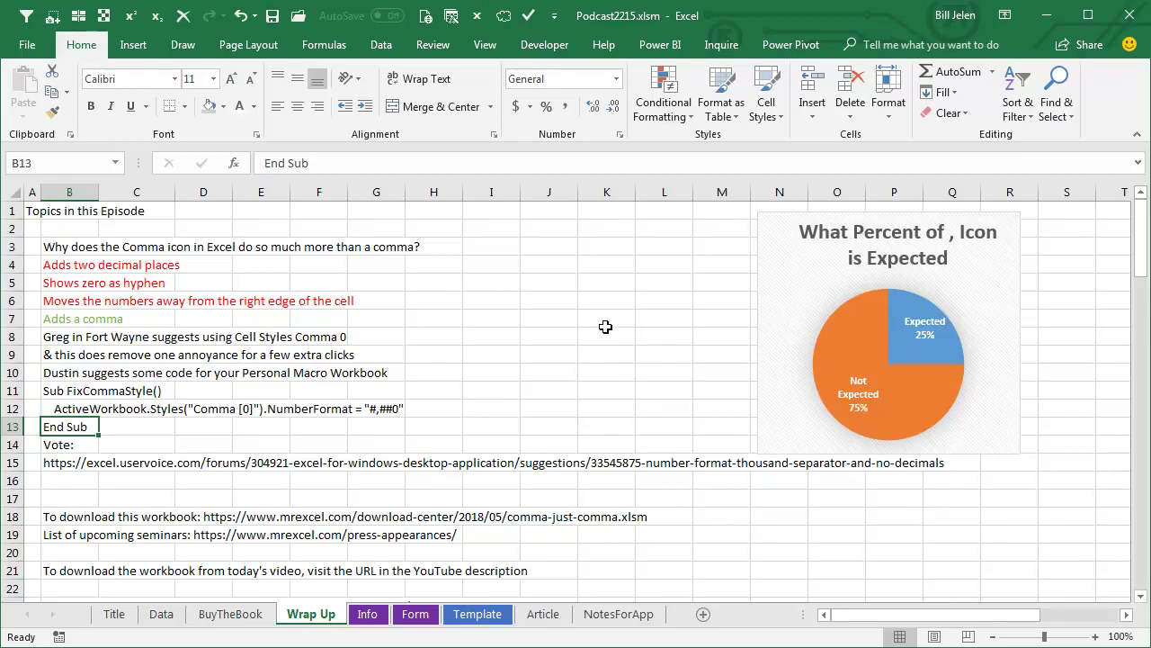
pyautogui.hotkey('alt', 'F11')
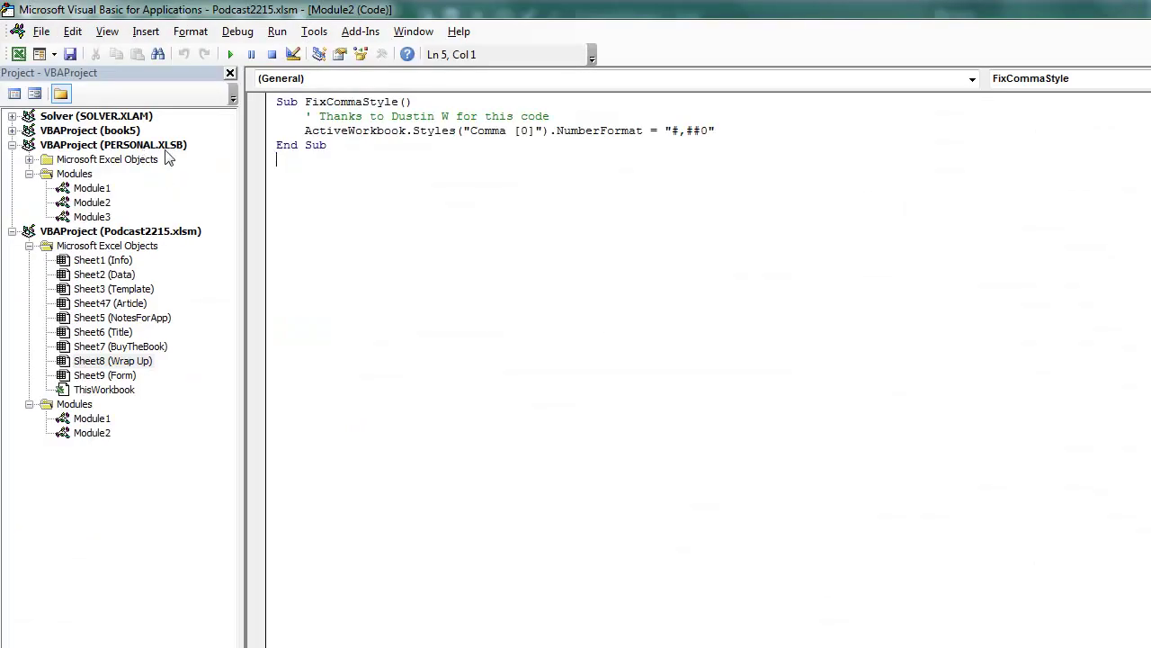
# In a new workbook, start recording macro 'Anything' into the Personal Macro Workbook
pyautogui.hotkey('alt', 'F11')
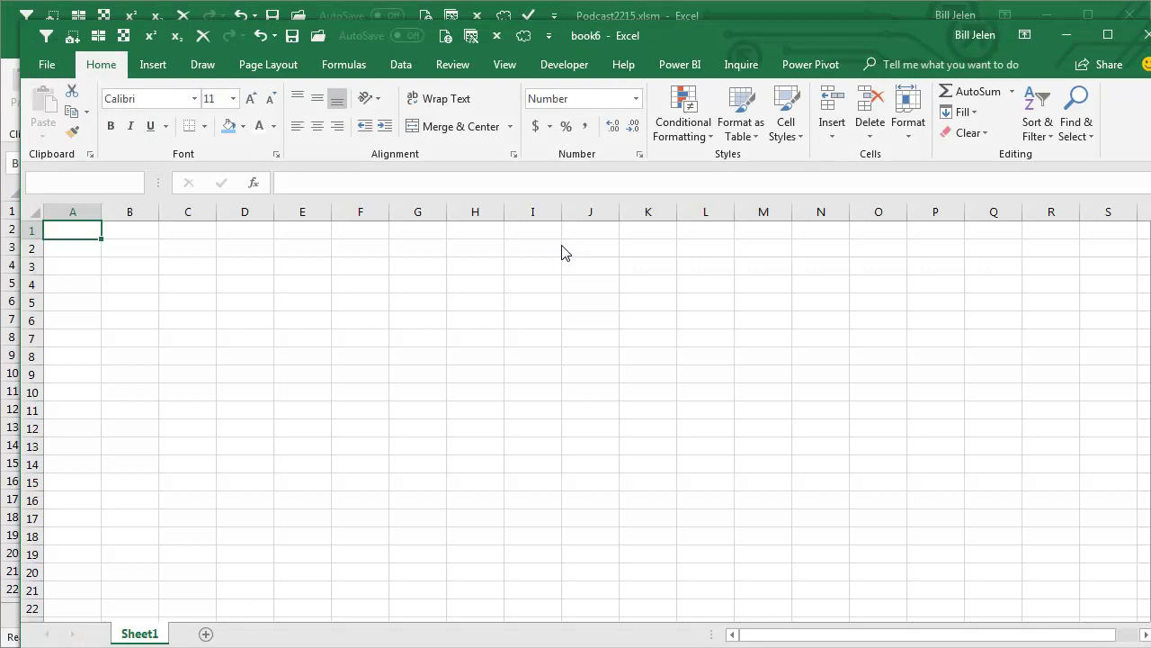
pyautogui.press('alt')
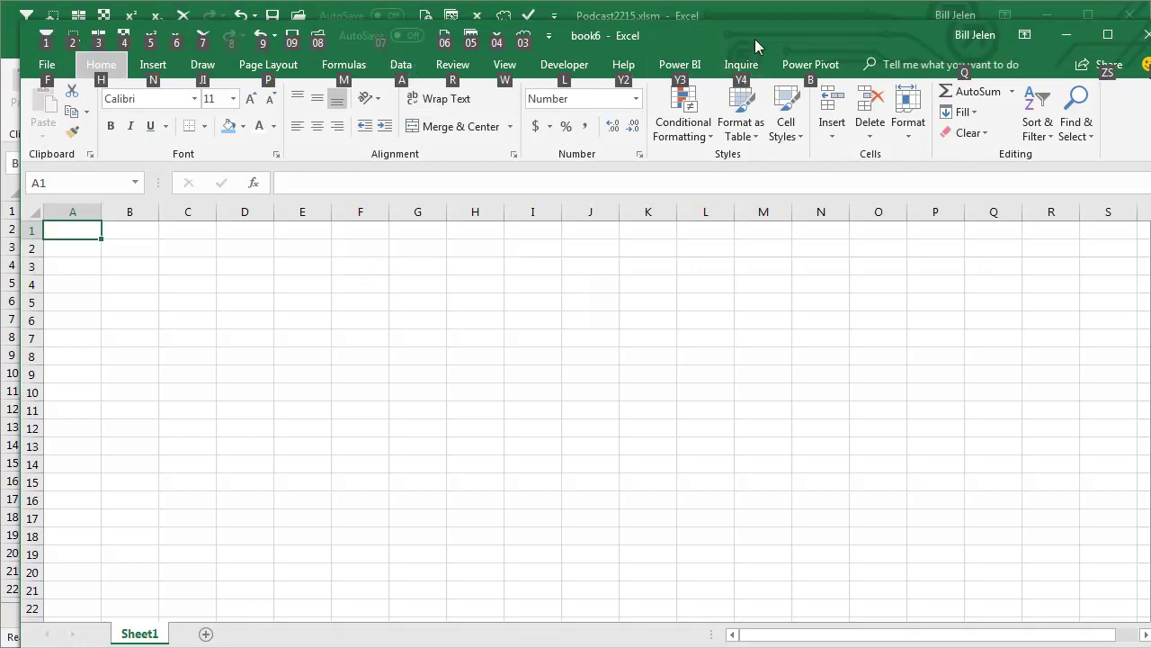
pyautogui.press('Escape')
pyautogui.click(523, 66)
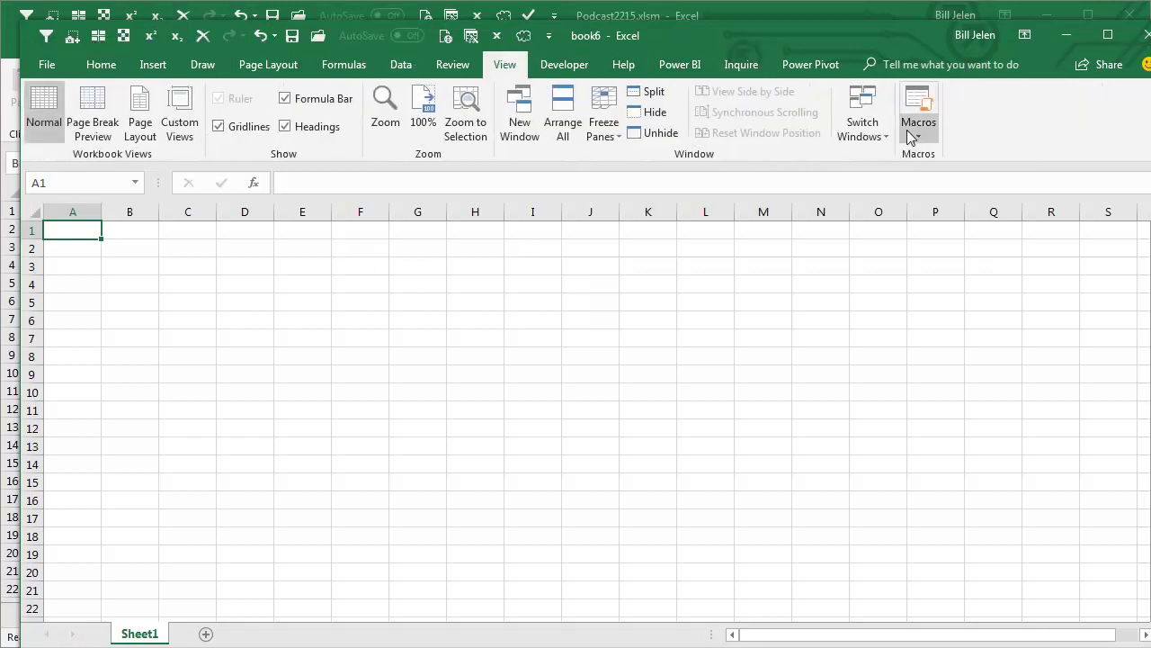
pyautogui.click(915, 135)
pyautogui.click(936, 180)
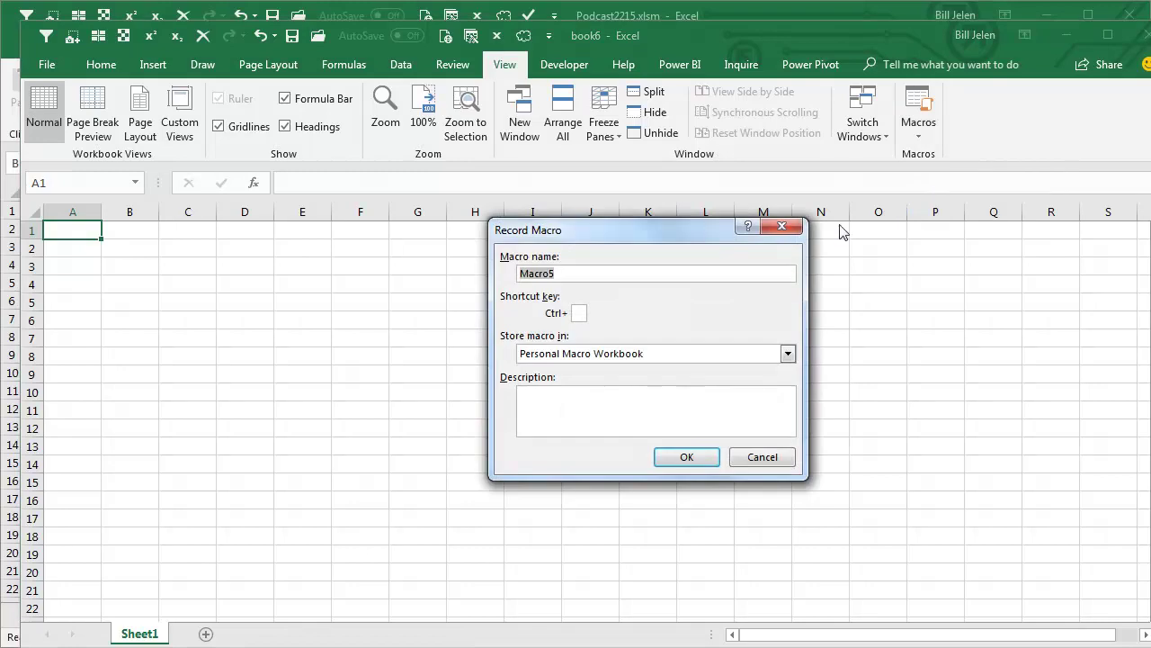
pyautogui.write('Anyt')
pyautogui.write('hing')
pyautogui.click(612, 355)
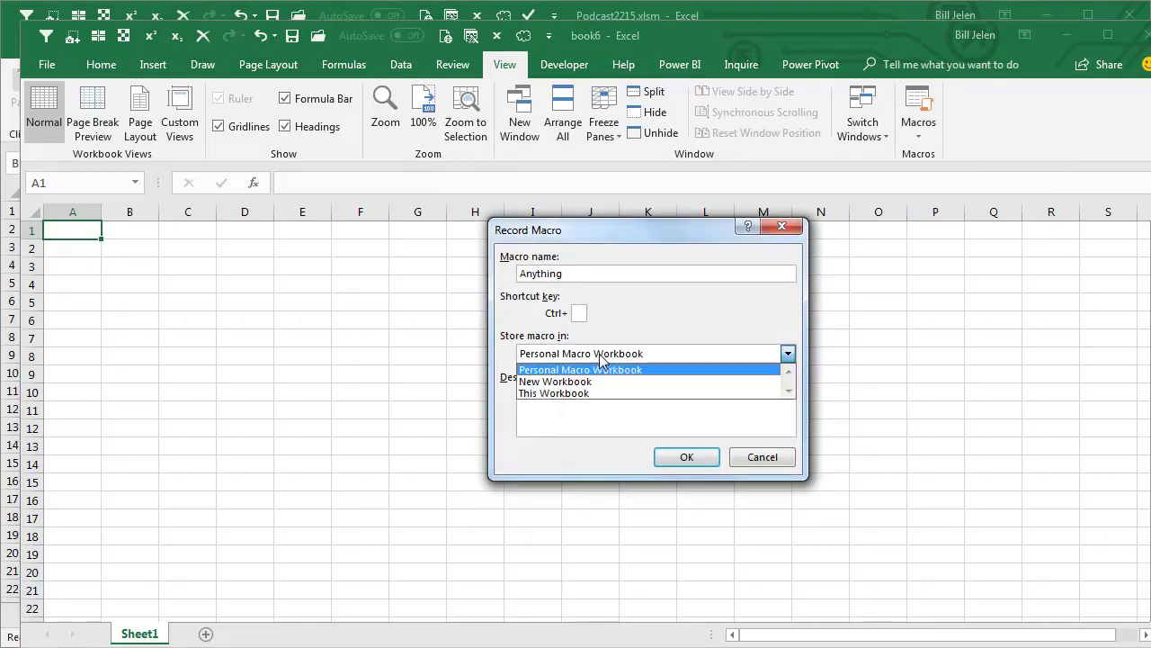
pyautogui.click(598, 371)
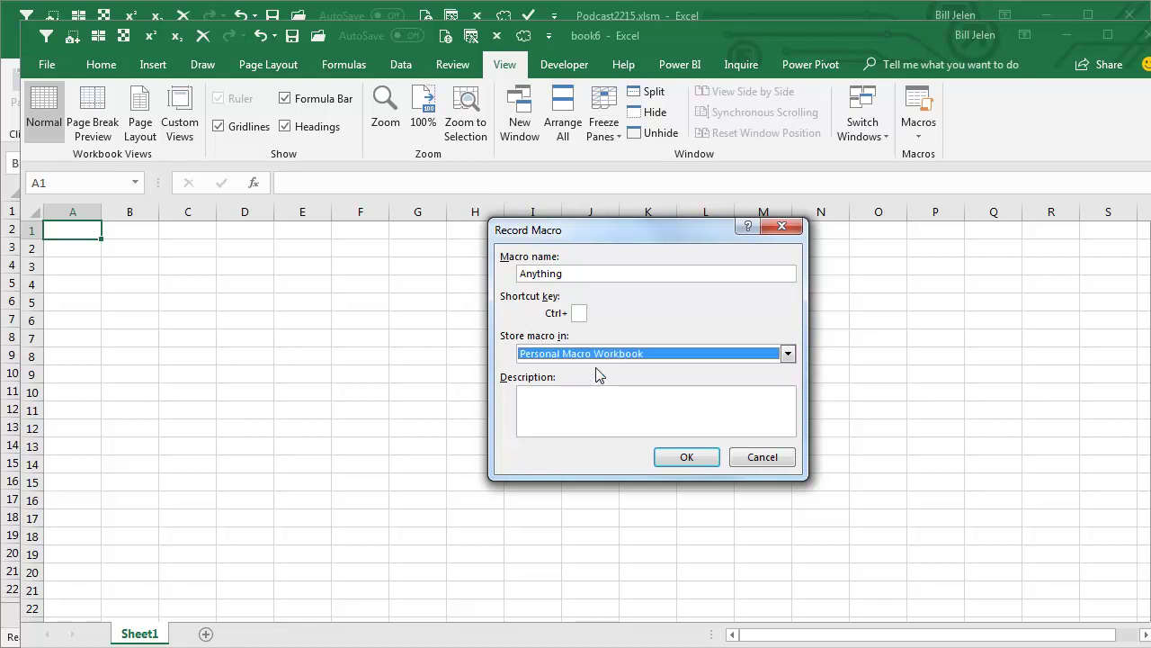
pyautogui.click(683, 456)
# Enter Hello in A1, stop recording, and open the VBA editor
pyautogui.write('He')
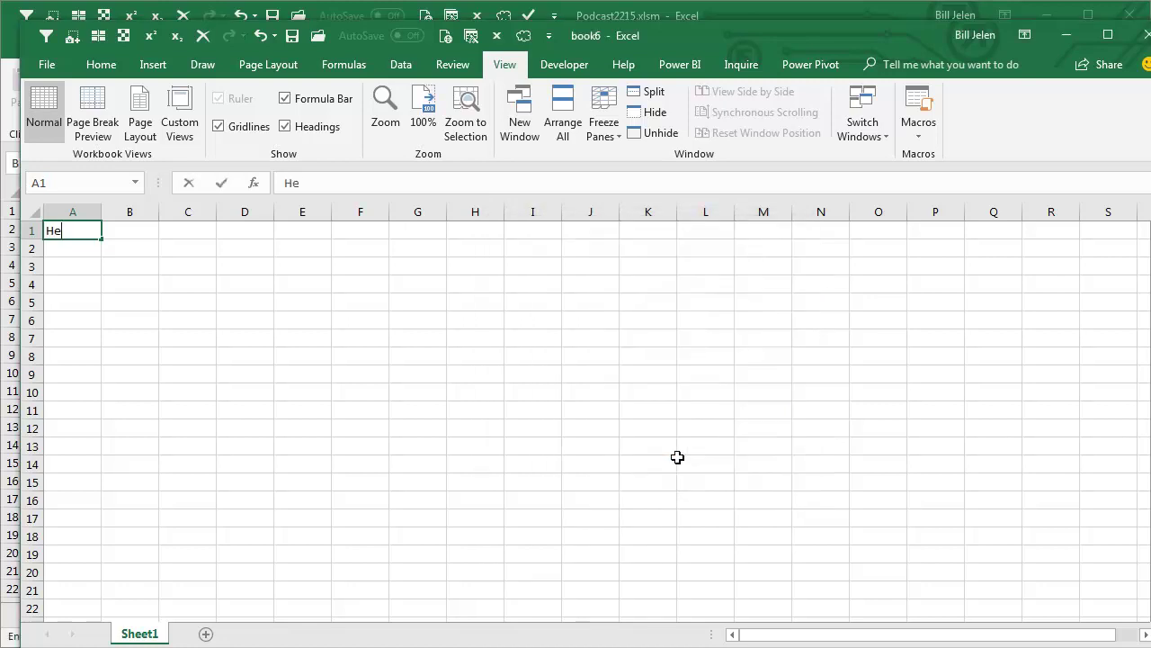
pyautogui.write('llo')
pyautogui.press('Return')
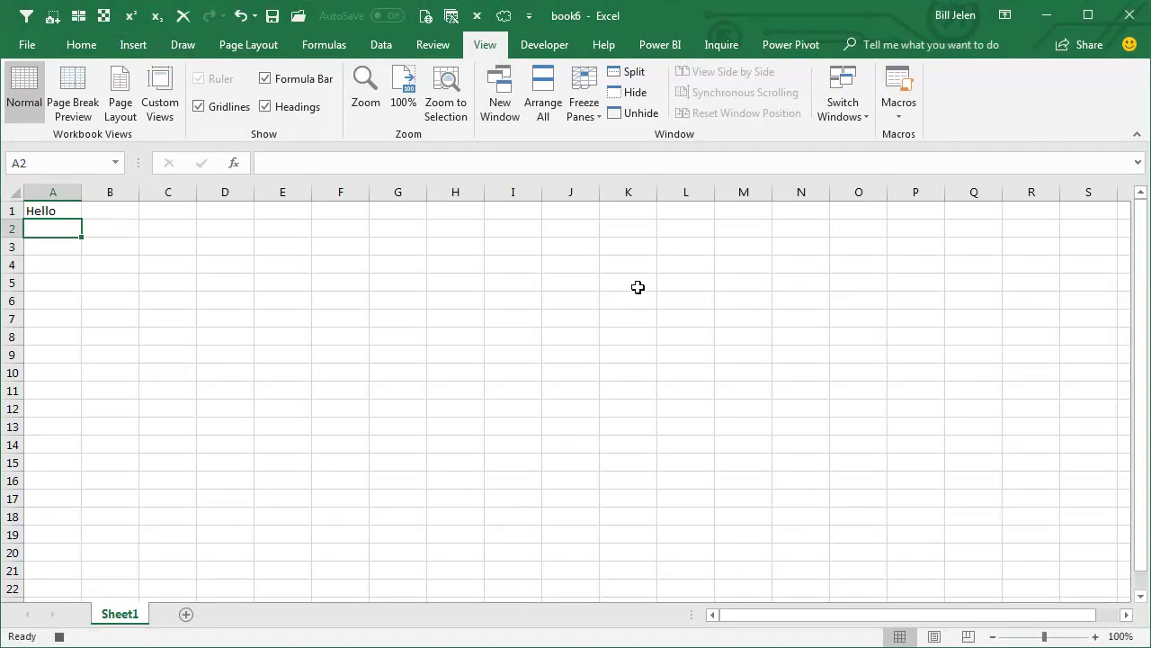
pyautogui.click(902, 113)
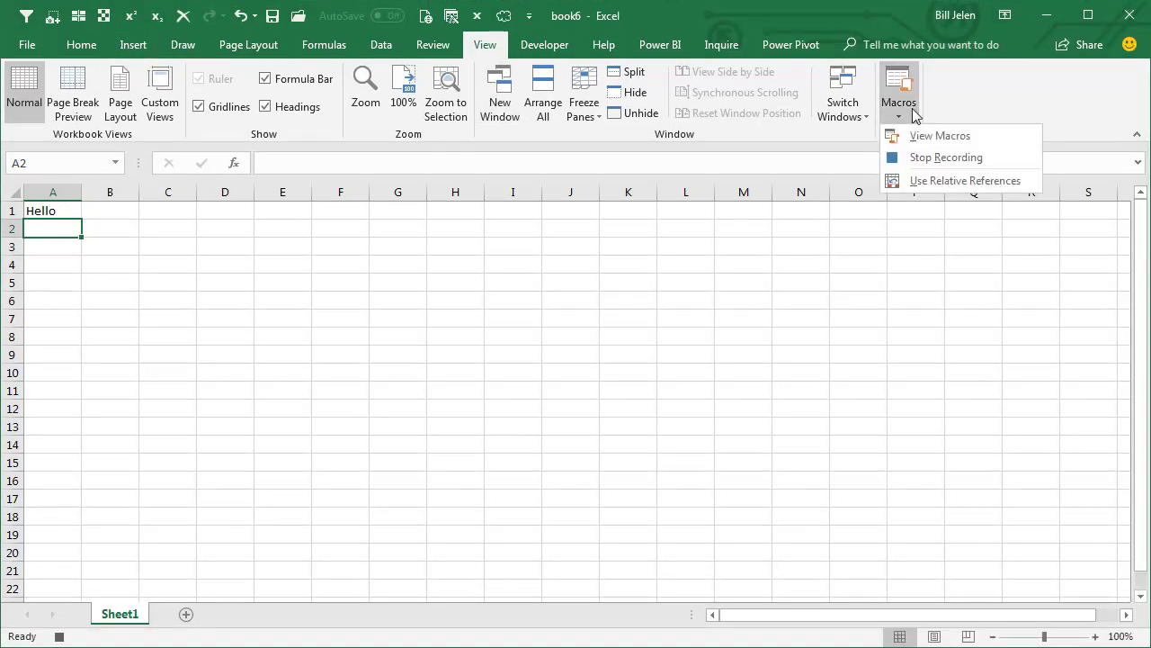
pyautogui.click(926, 159)
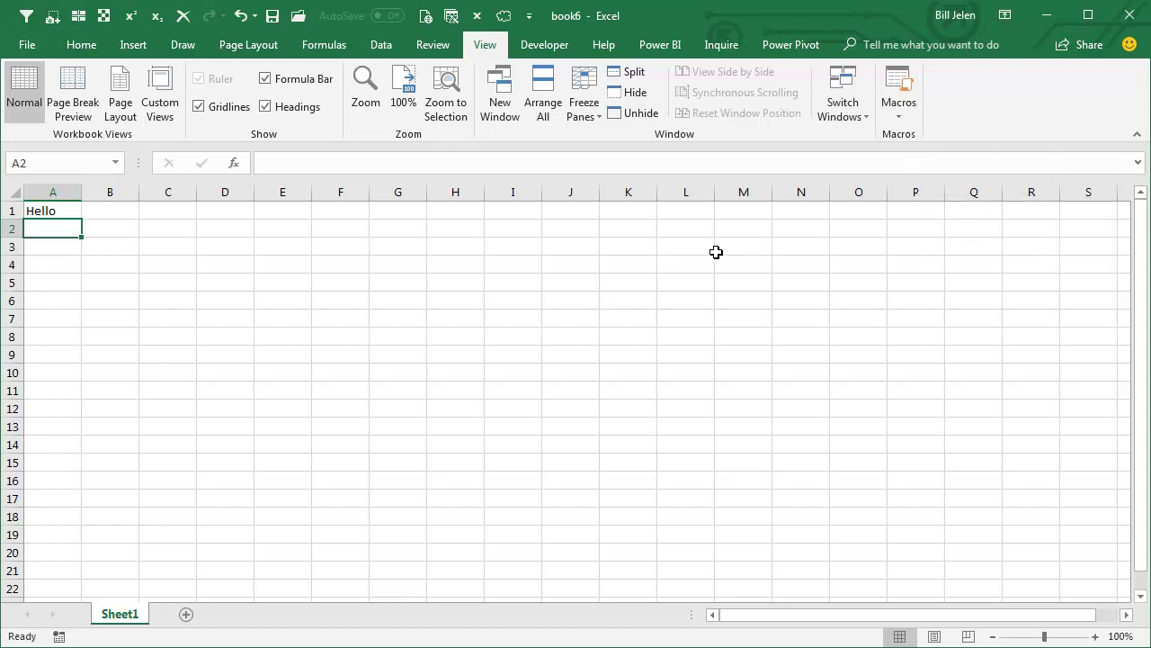
pyautogui.hotkey('alt', 'F11')
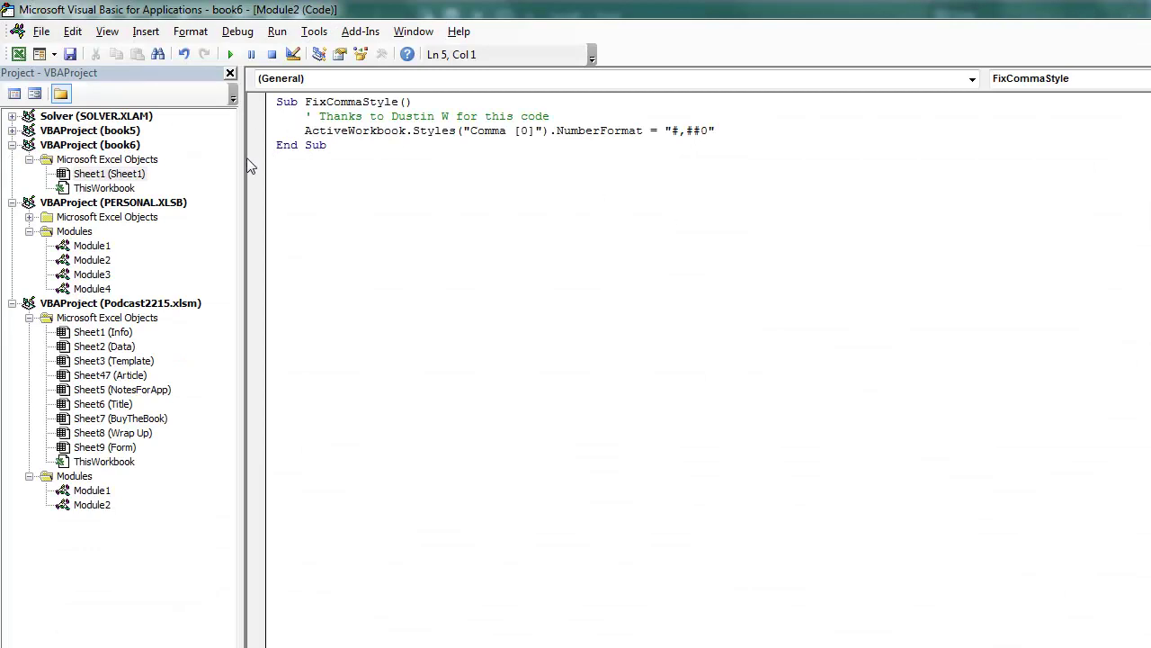
# View the Anything macro in Module4, save PERSONAL.XLSB, and return to book6
pyautogui.doubleClick(92, 289)
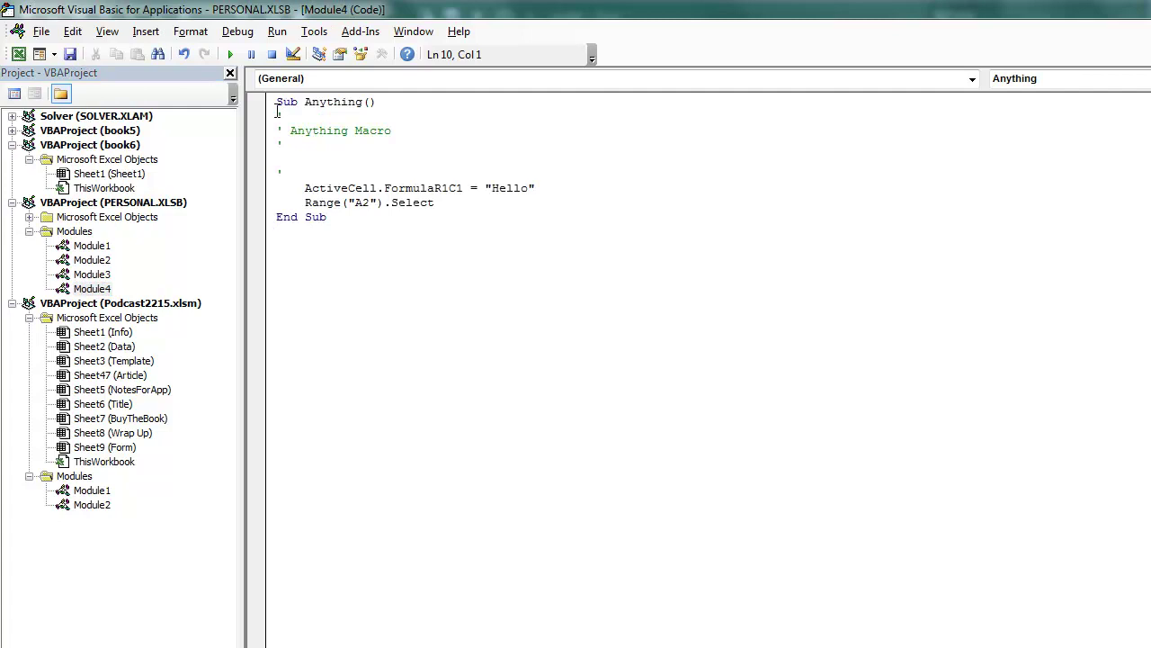
pyautogui.click(70, 55)
pyautogui.click(120, 203)
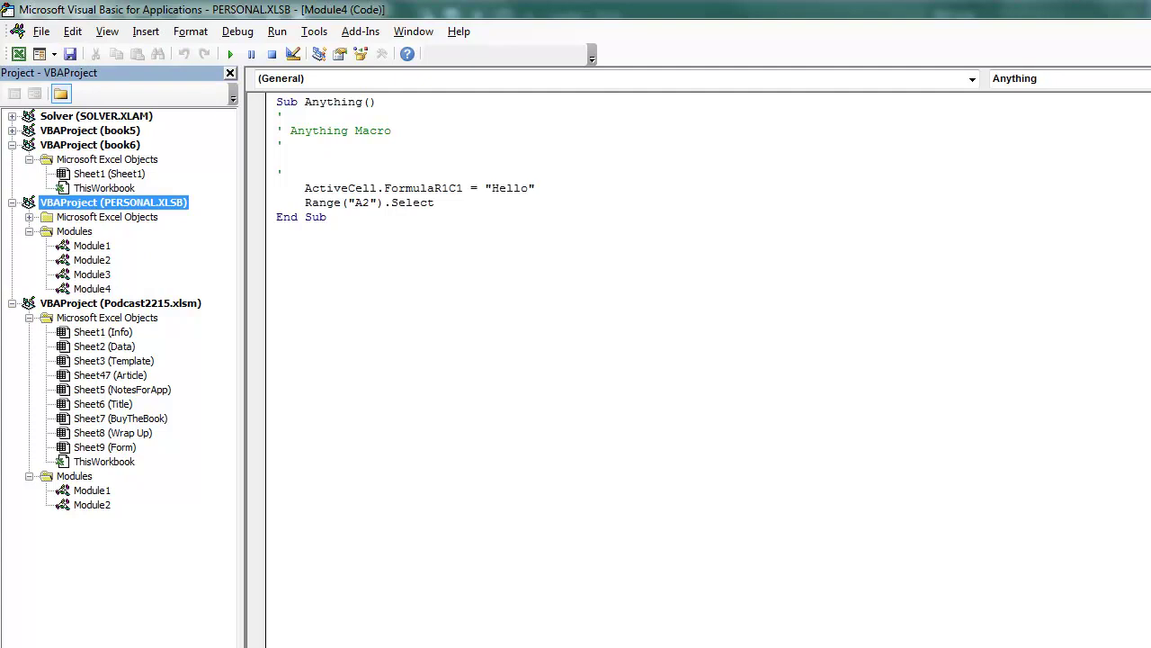
pyautogui.hotkey('alt', 'F11')
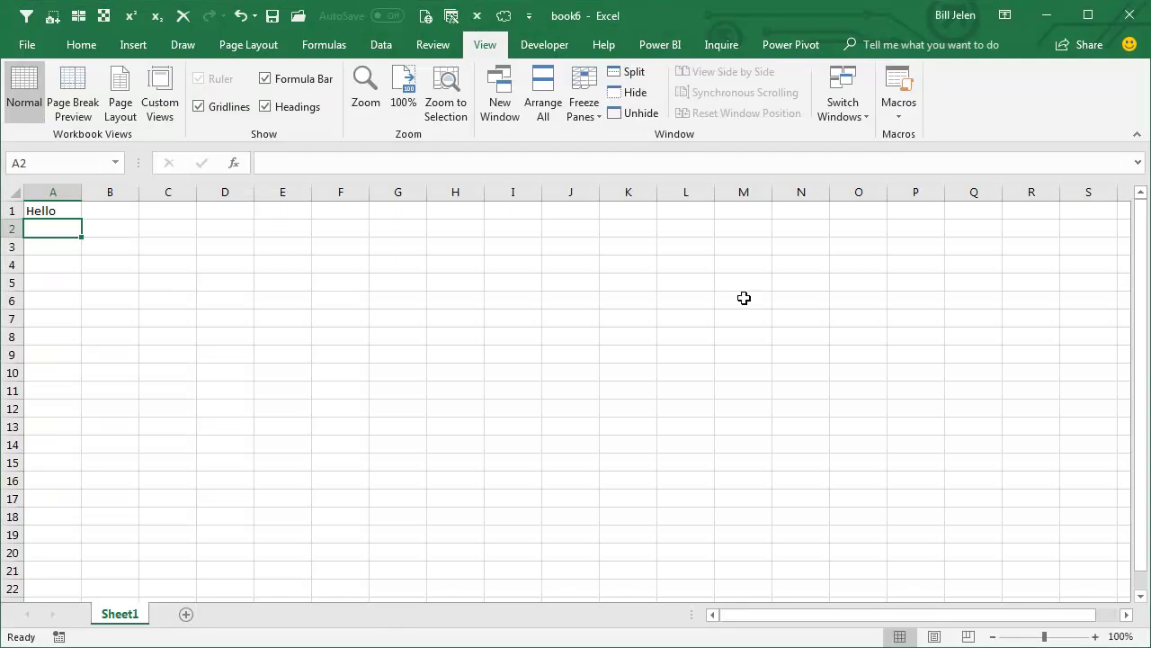